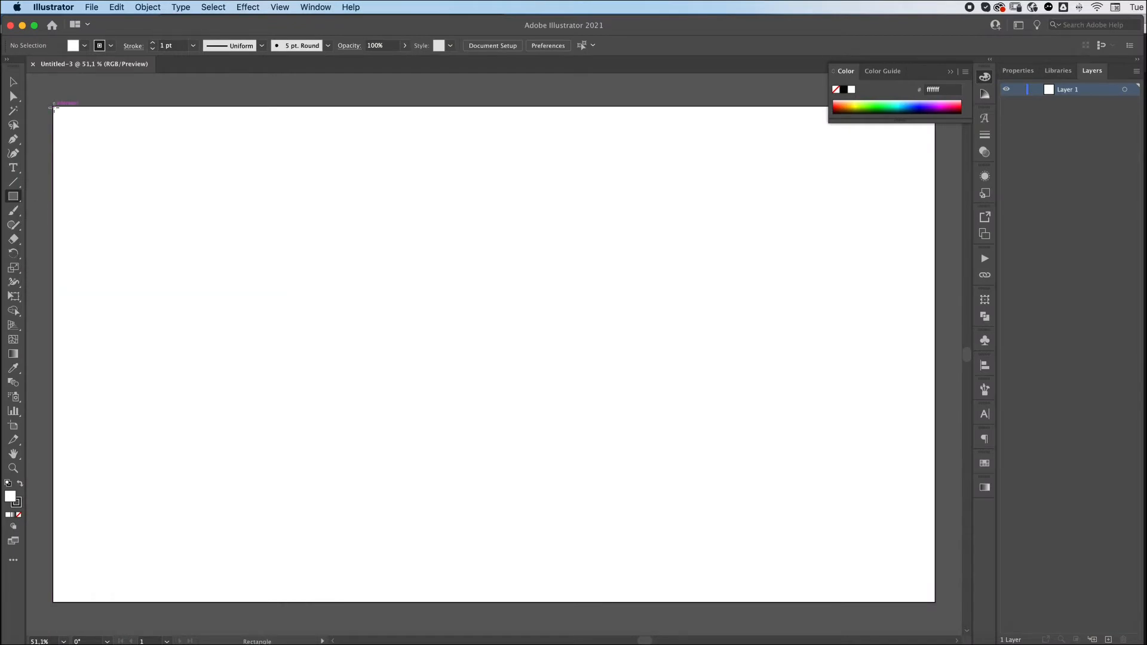
Step: Draw a 1920 by 1080 px rectangle covering the whole artboard and remove its stroke
{"action": "left_click_drag", "start_coordinate": [53, 107], "coordinate": [934, 602]}
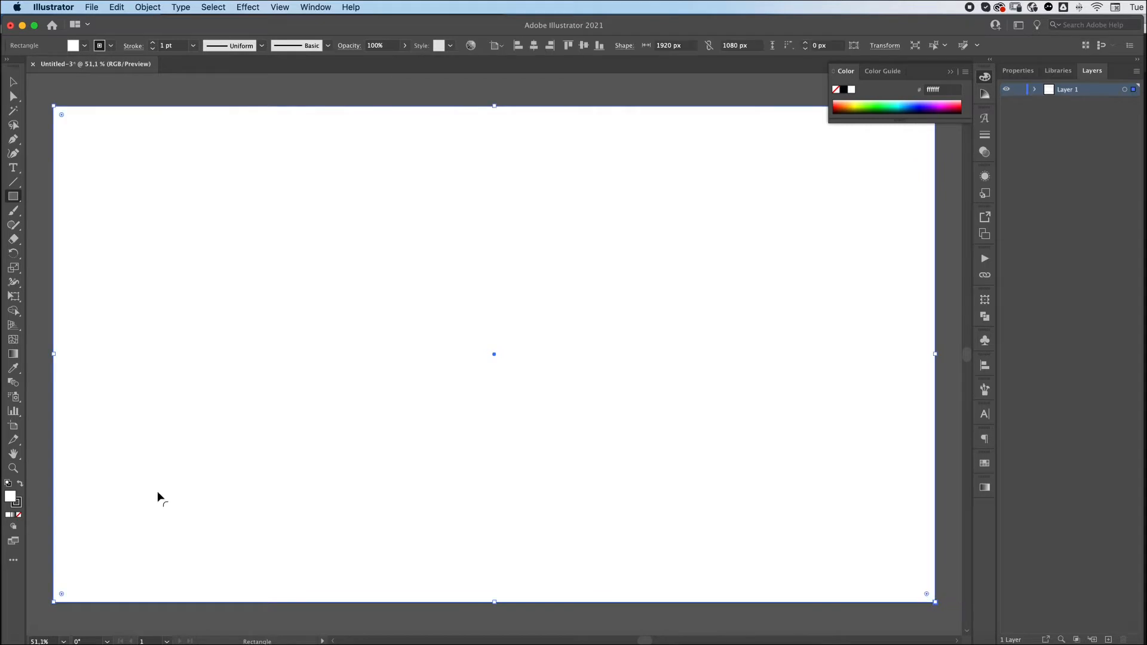
{"action": "left_click", "coordinate": [19, 505]}
{"action": "left_click", "coordinate": [19, 515]}
{"action": "left_click", "coordinate": [10, 498]}
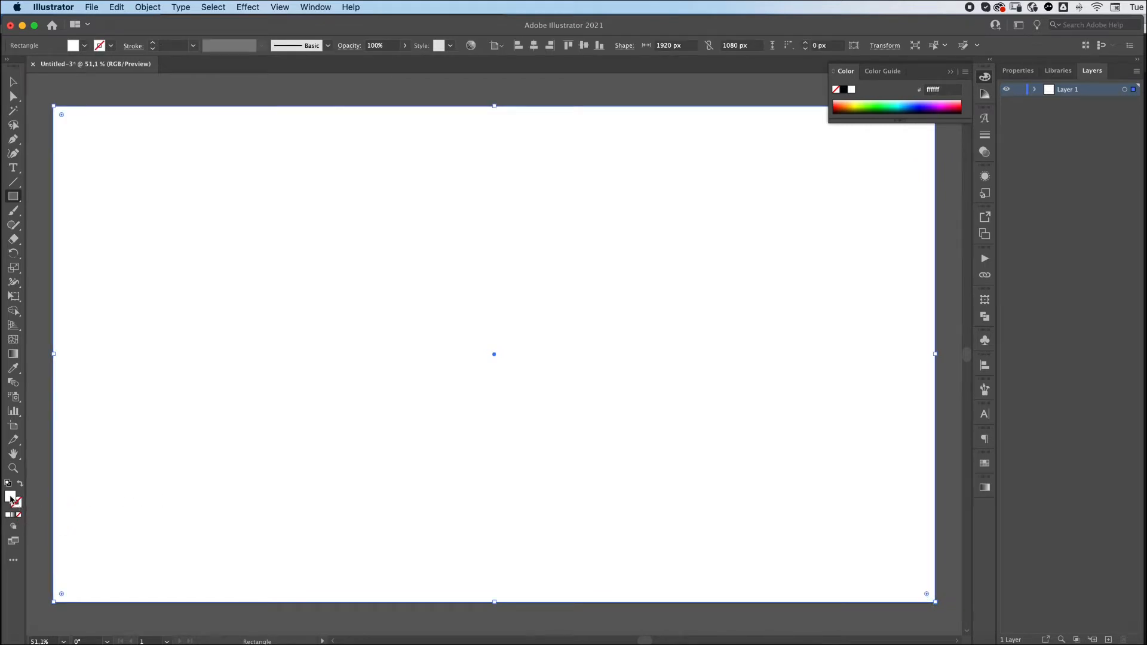
Step: Fill the background rectangle with light orange ffd985 and lock it in place
{"action": "double_click", "coordinate": [10, 498]}
{"action": "left_click_drag", "start_coordinate": [498, 364], "coordinate": [530, 310]}
{"action": "left_click", "coordinate": [735, 326]}
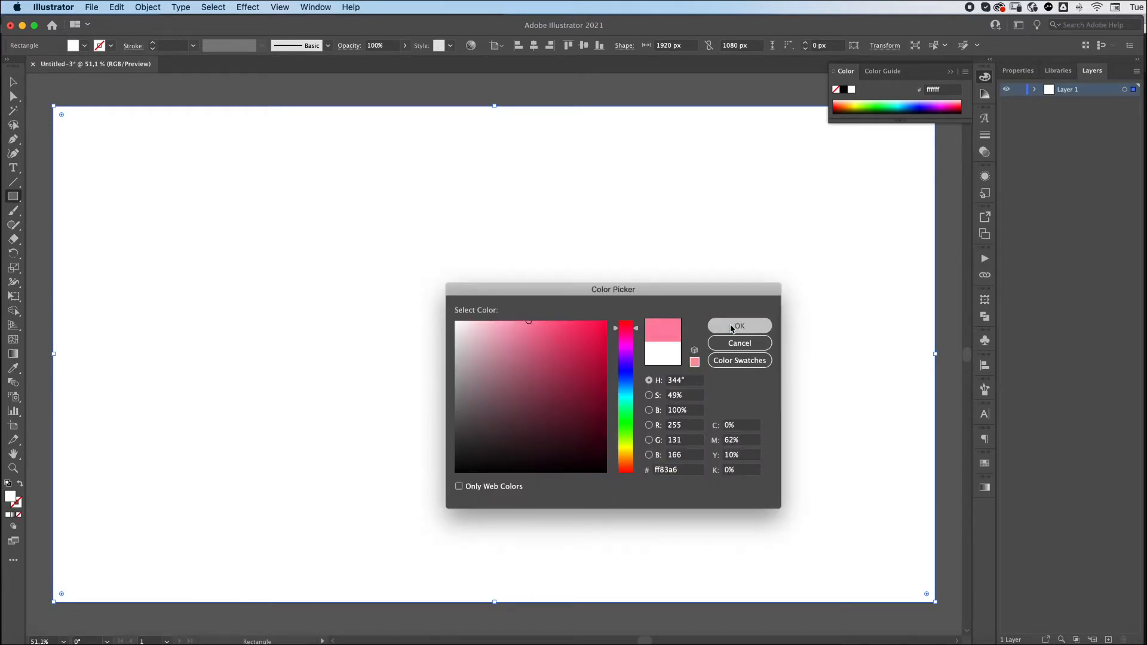
{"action": "double_click", "coordinate": [11, 496]}
{"action": "left_click_drag", "start_coordinate": [625, 419], "coordinate": [625, 459]}
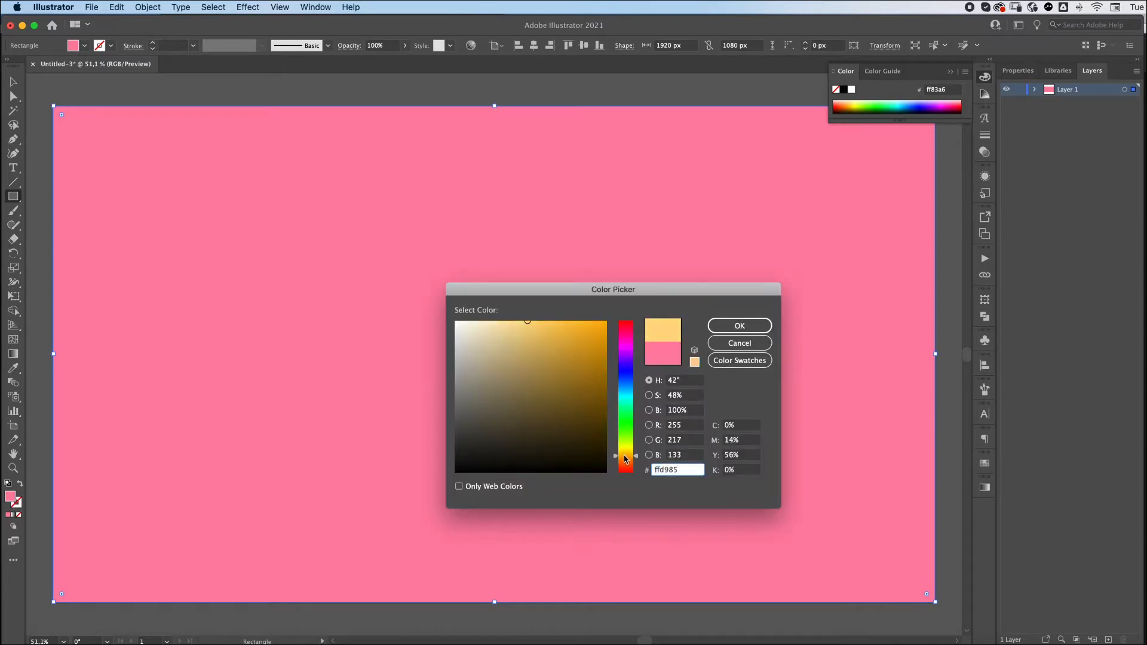
{"action": "left_click", "coordinate": [736, 324]}
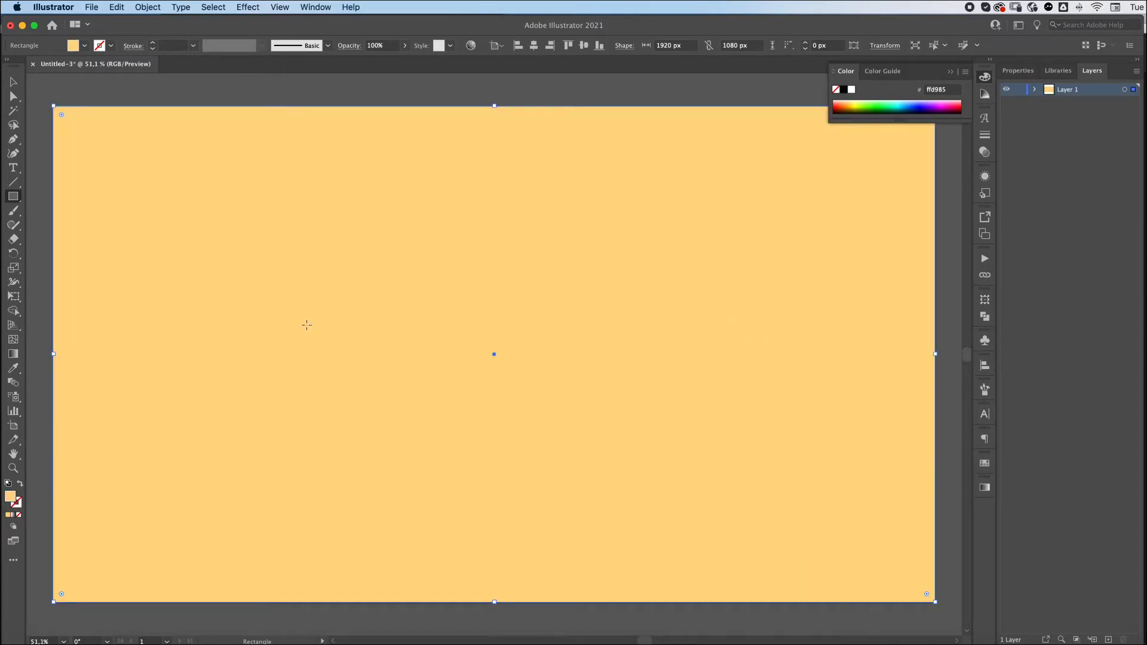
{"action": "key", "text": "super+shift+a"}
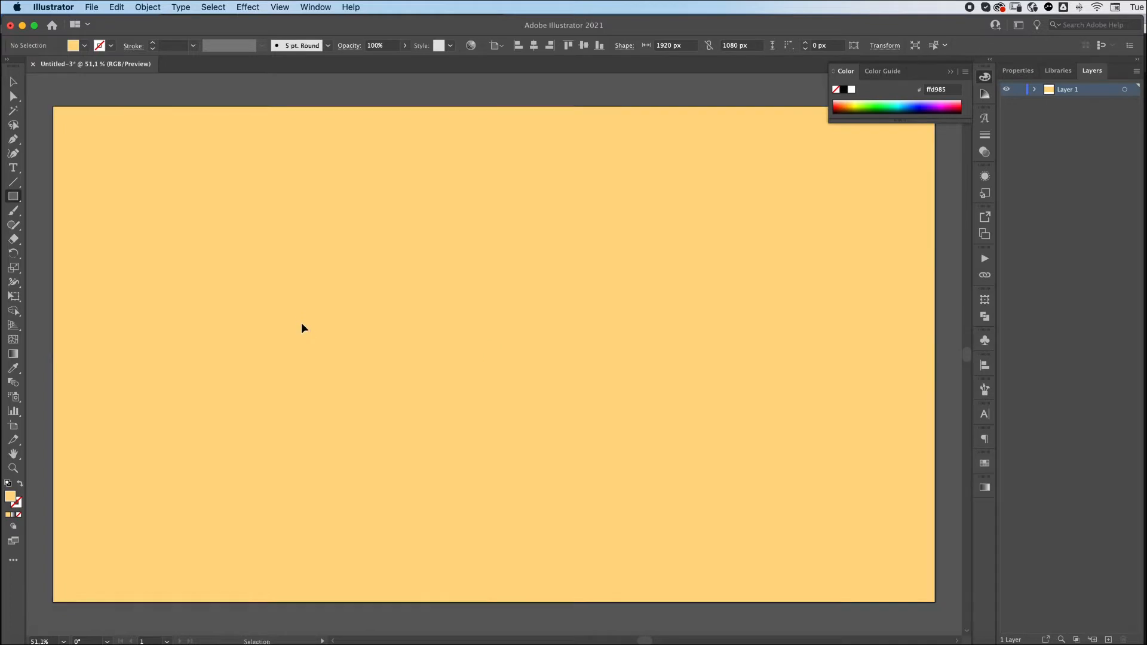
{"action": "key", "text": "v"}
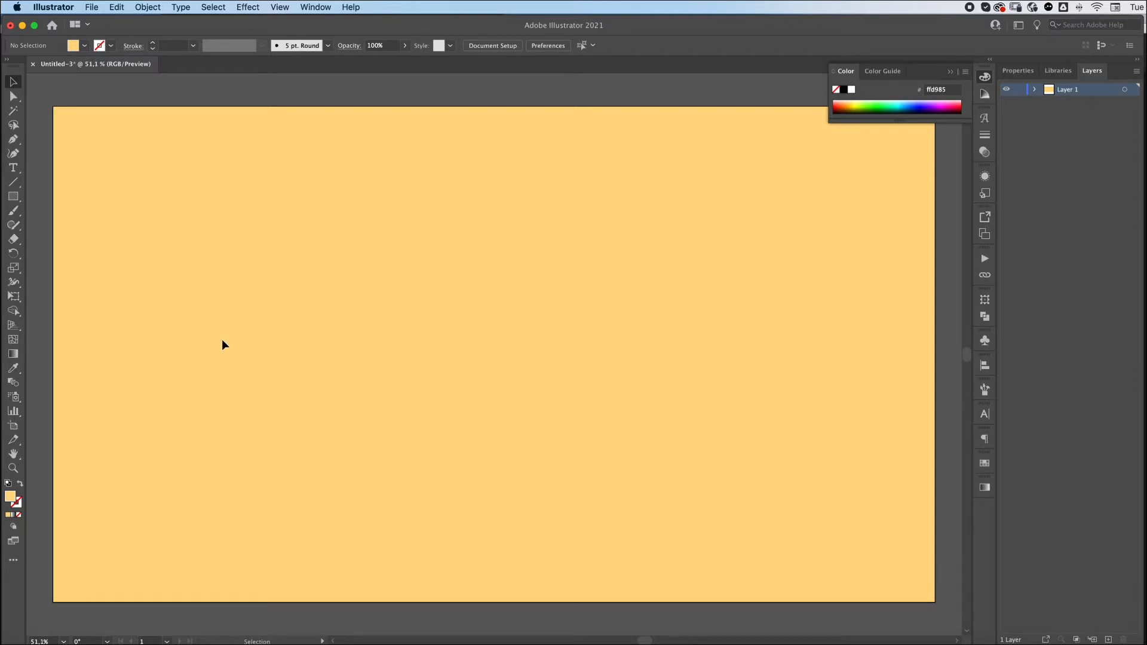
Step: Draw a straight line from the artboard's upper-left corner to its centre, 960 px wide and 540 px high
{"action": "left_click", "coordinate": [13, 183]}
{"action": "left_click_drag", "start_coordinate": [53, 107], "coordinate": [494, 356]}
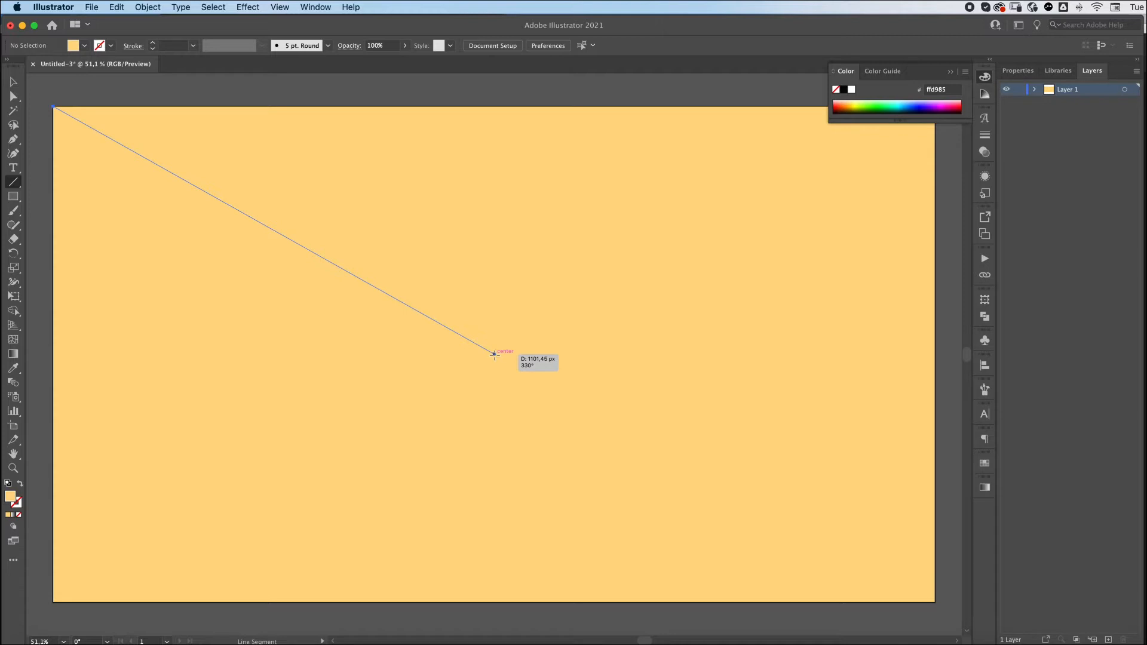
{"action": "left_click_drag", "start_coordinate": [494, 354], "coordinate": [494, 353]}
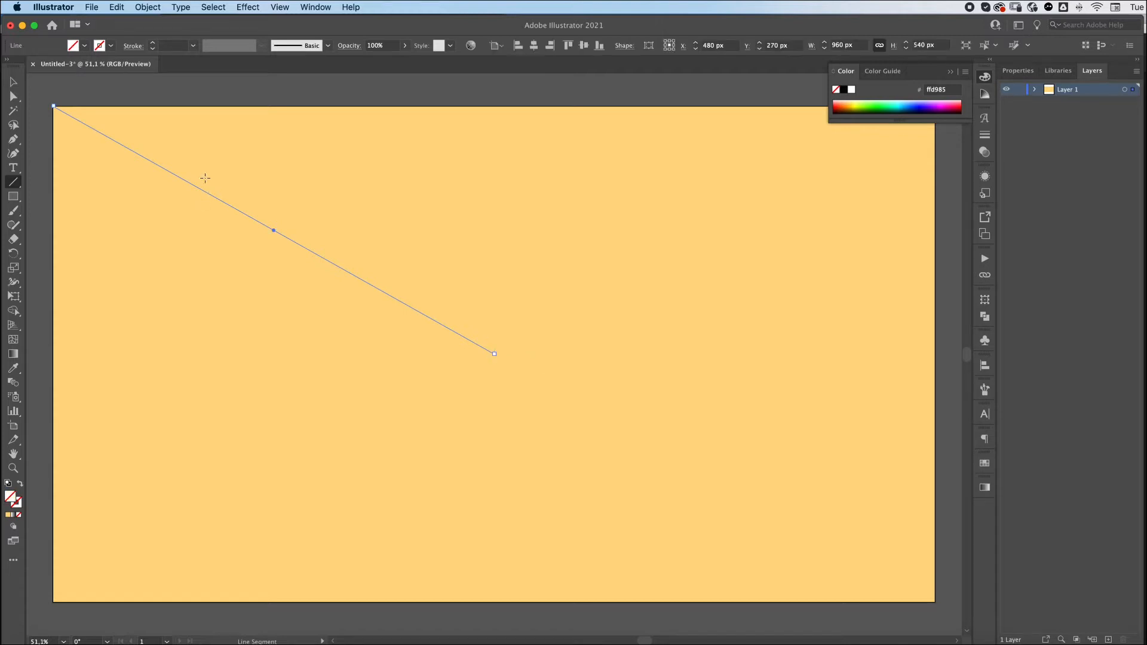
Step: Give the diagonal line a 50 pt black stroke with the triangular width profile that tapers toward the artboard's centre
{"action": "left_click", "coordinate": [152, 43]}
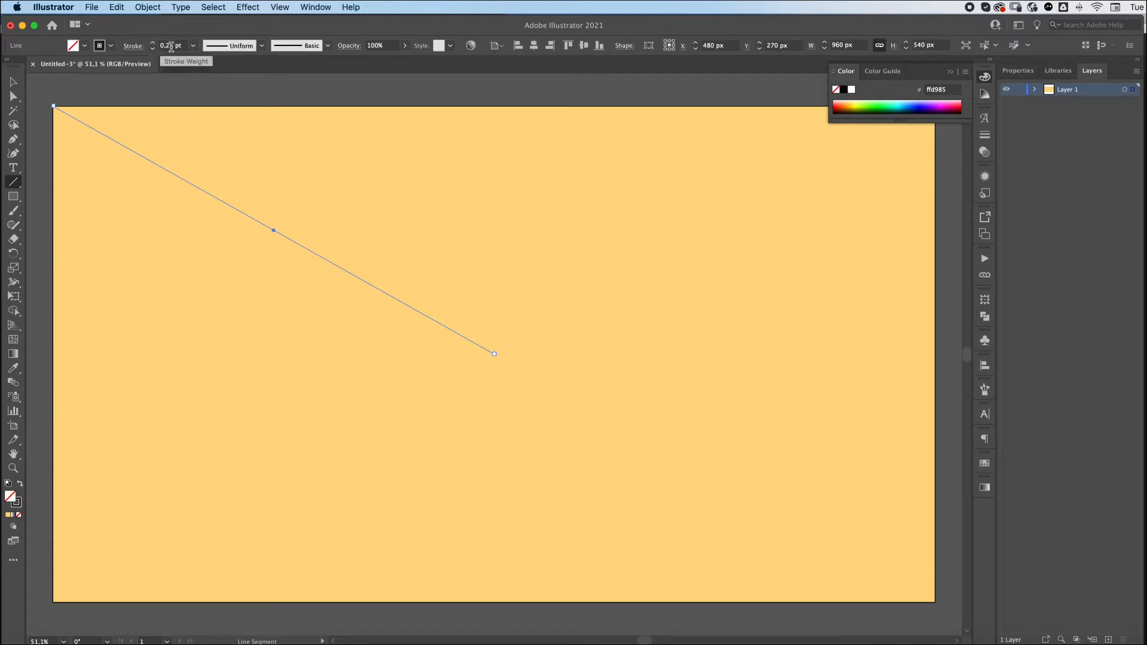
{"action": "left_click", "coordinate": [170, 46]}
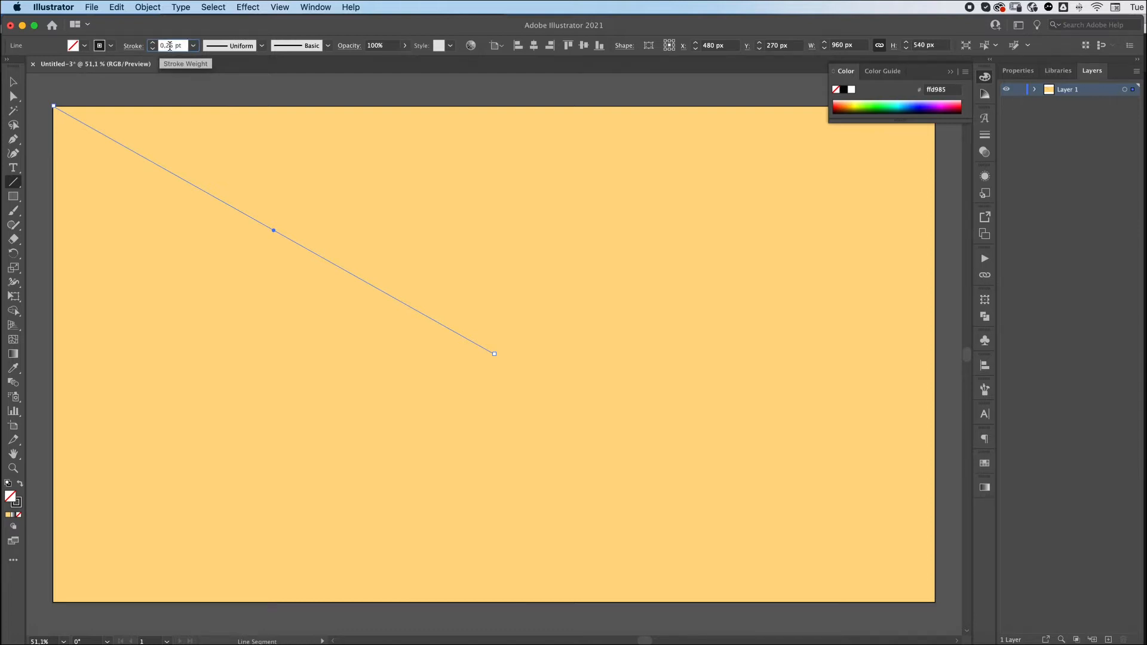
{"action": "type", "text": "50"}
{"action": "key", "text": "Return"}
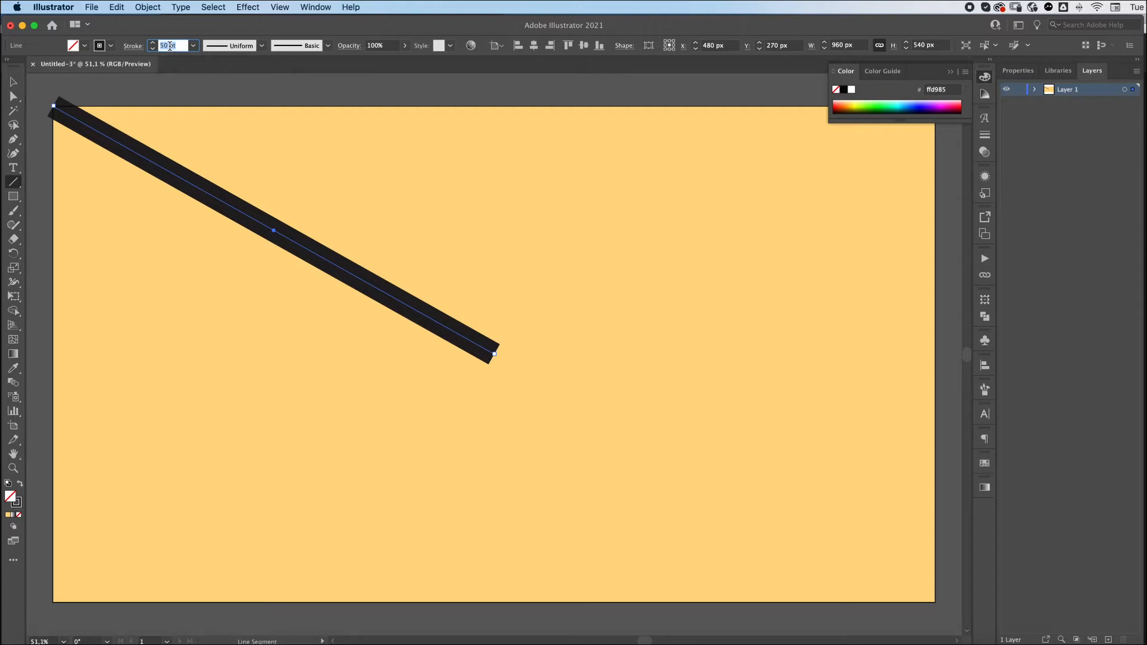
{"action": "left_click", "coordinate": [261, 46]}
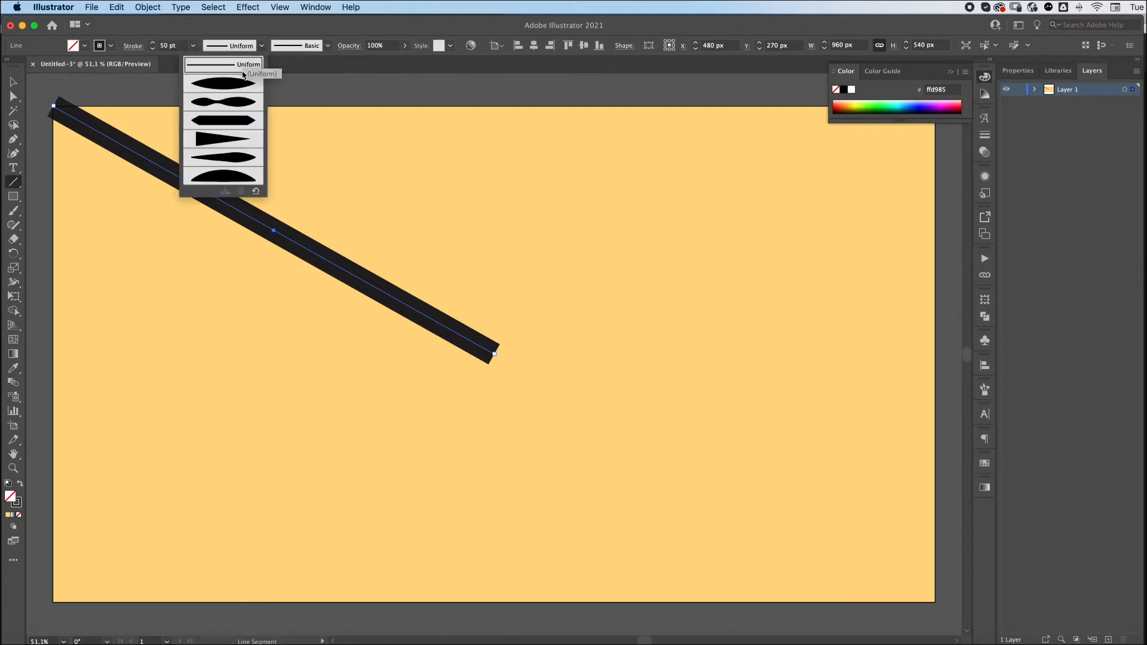
{"action": "left_click", "coordinate": [208, 142]}
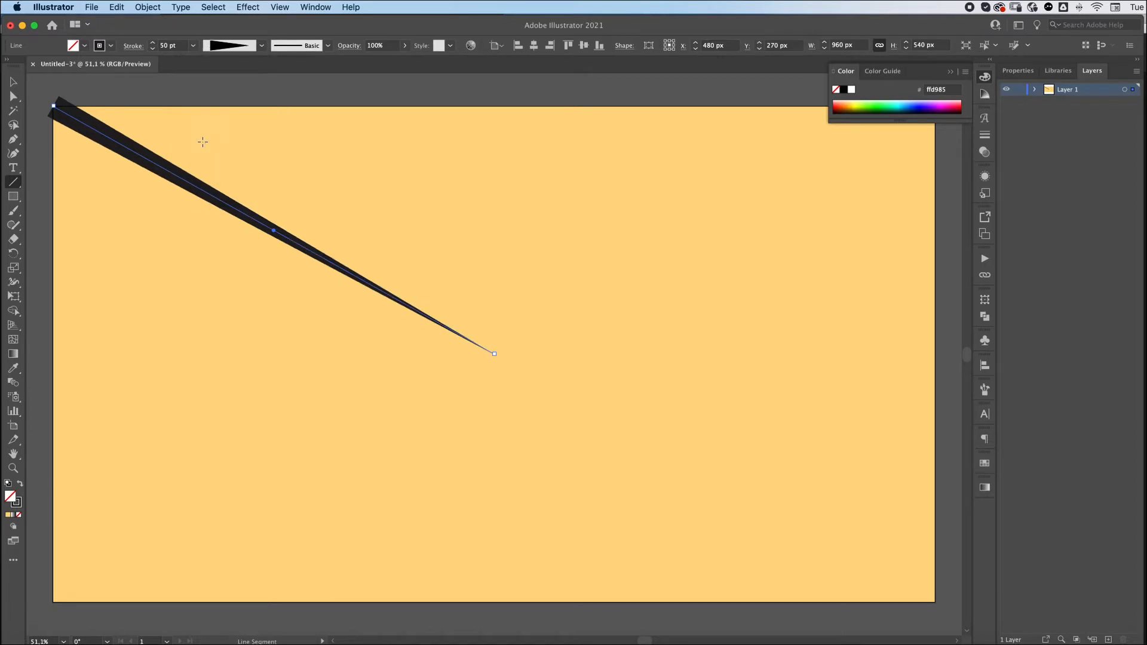
Step: Expand the appearance of the tapered line into a filled shape
{"action": "left_click", "coordinate": [148, 7]}
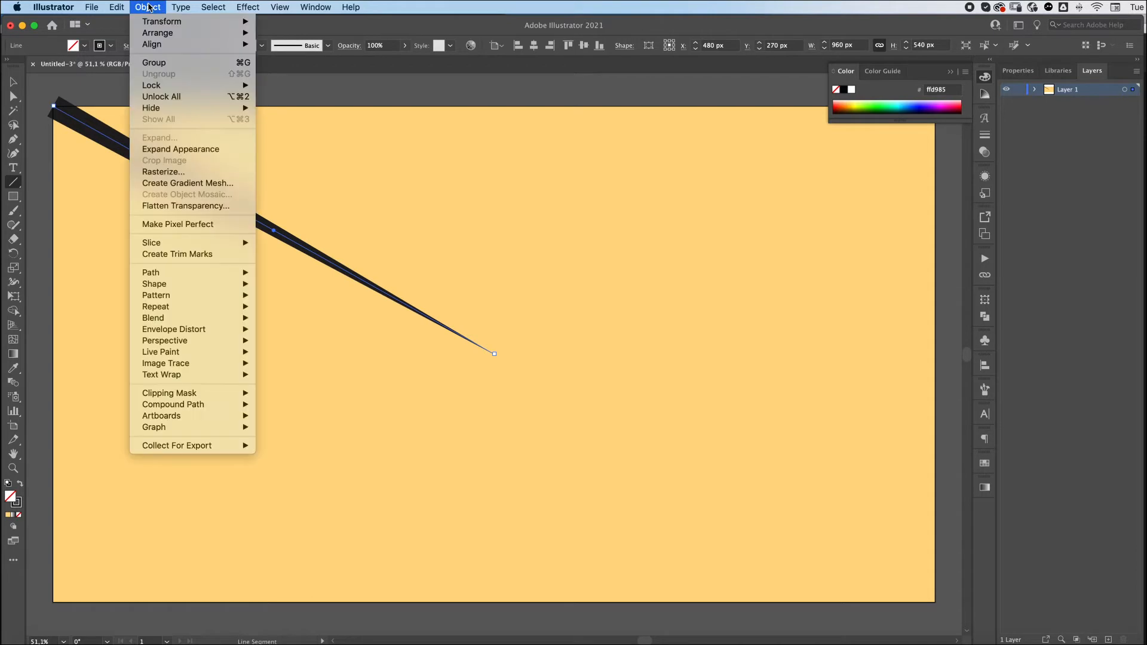
{"action": "left_click", "coordinate": [198, 148]}
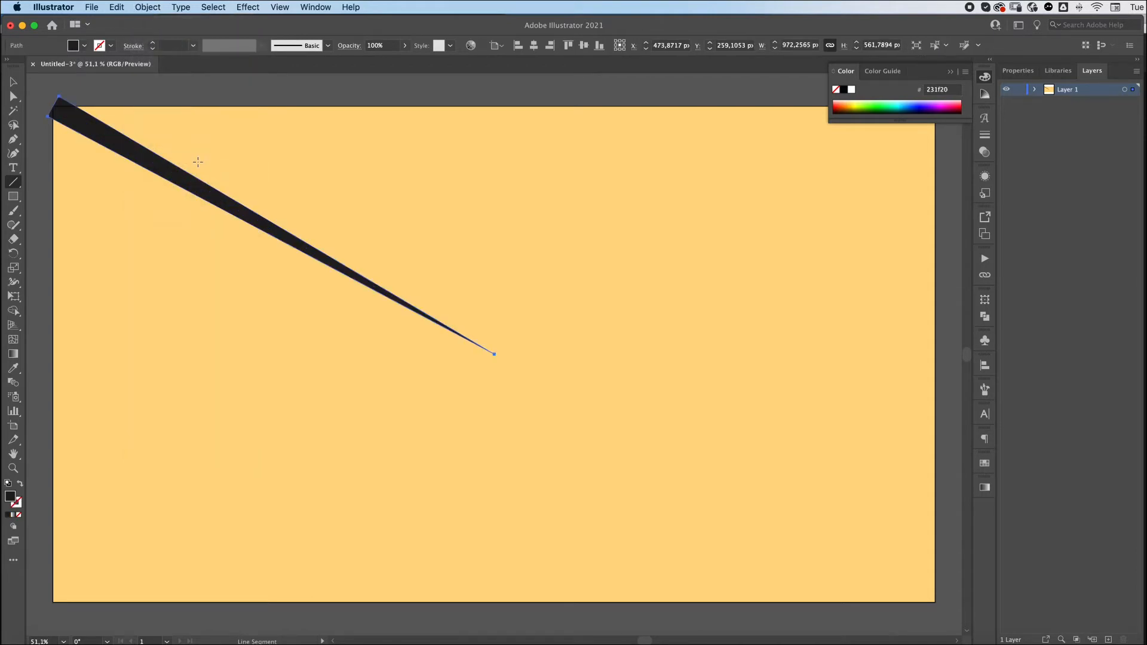
{"action": "key", "text": "v"}
Step: Make a copy of the tapered ray rotated 10° around its tip at the artboard's centre
{"action": "key", "text": "r"}
{"action": "left_click", "coordinate": [494, 355], "text": "alt"}
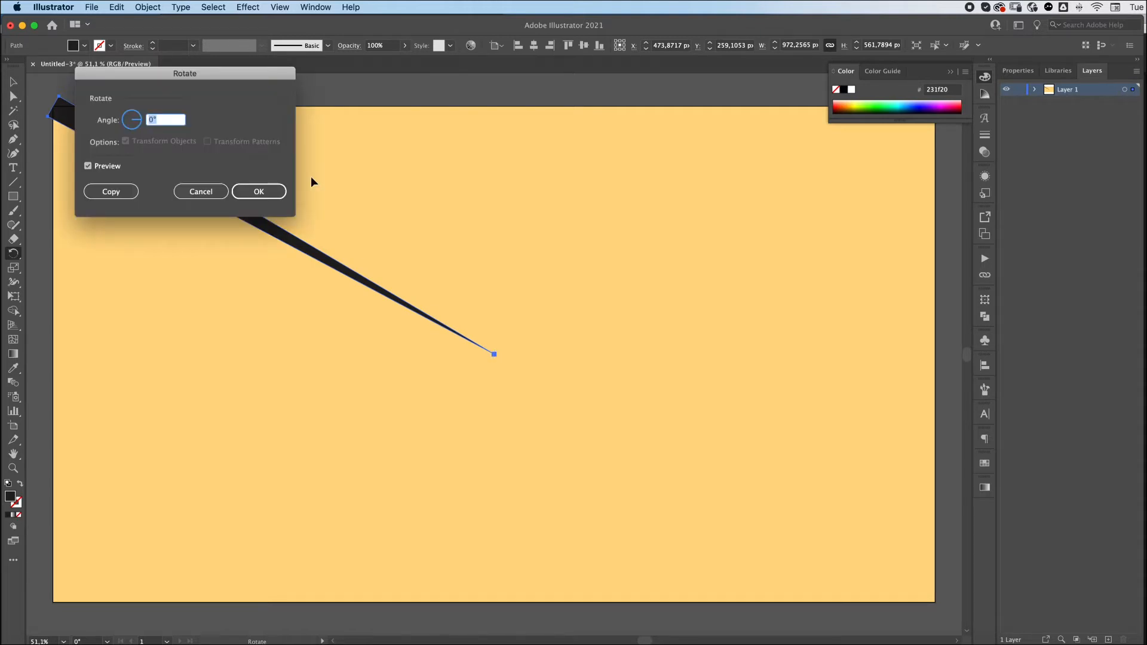
{"action": "left_click_drag", "start_coordinate": [234, 75], "coordinate": [399, 120]}
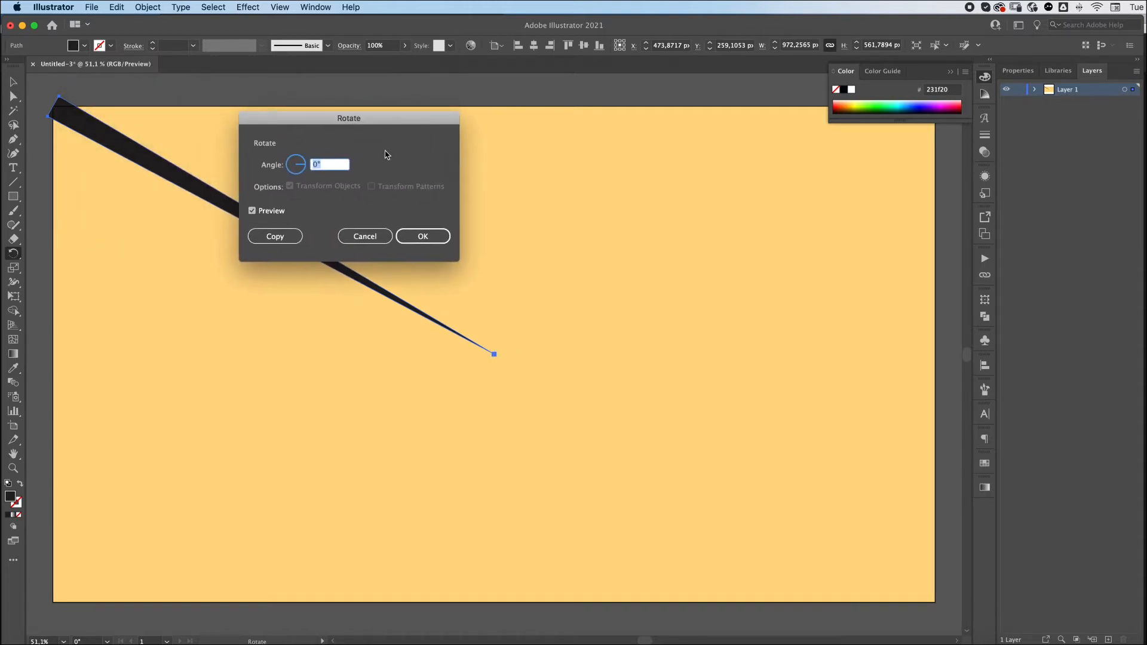
{"action": "type", "text": "10"}
{"action": "key", "text": "Tab"}
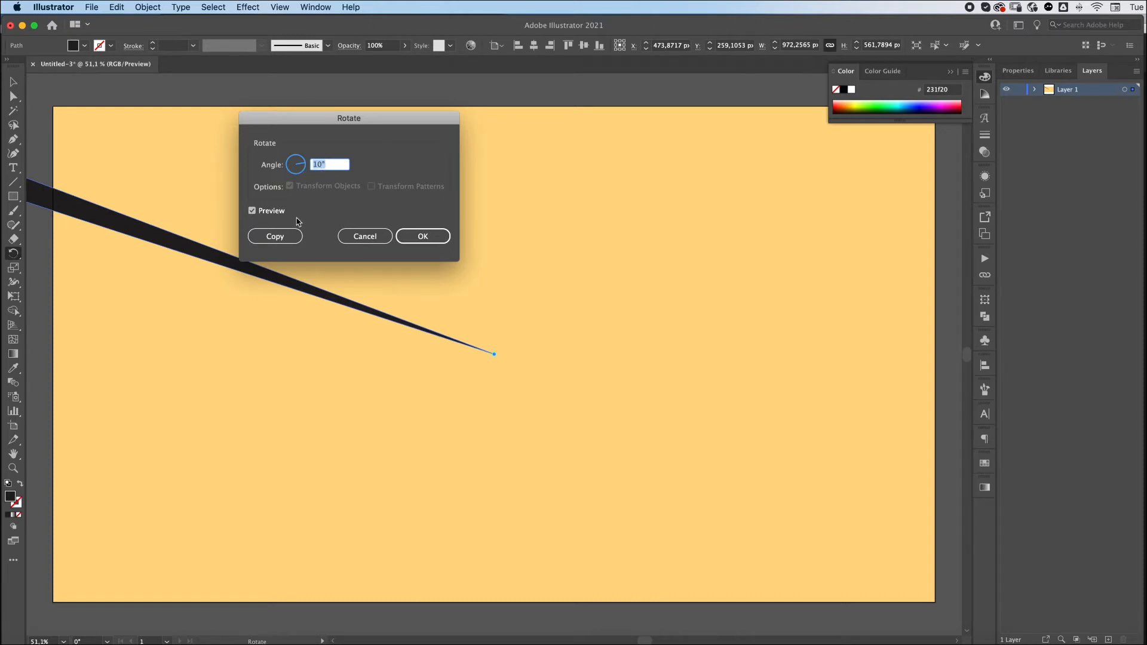
{"action": "left_click", "coordinate": [277, 237]}
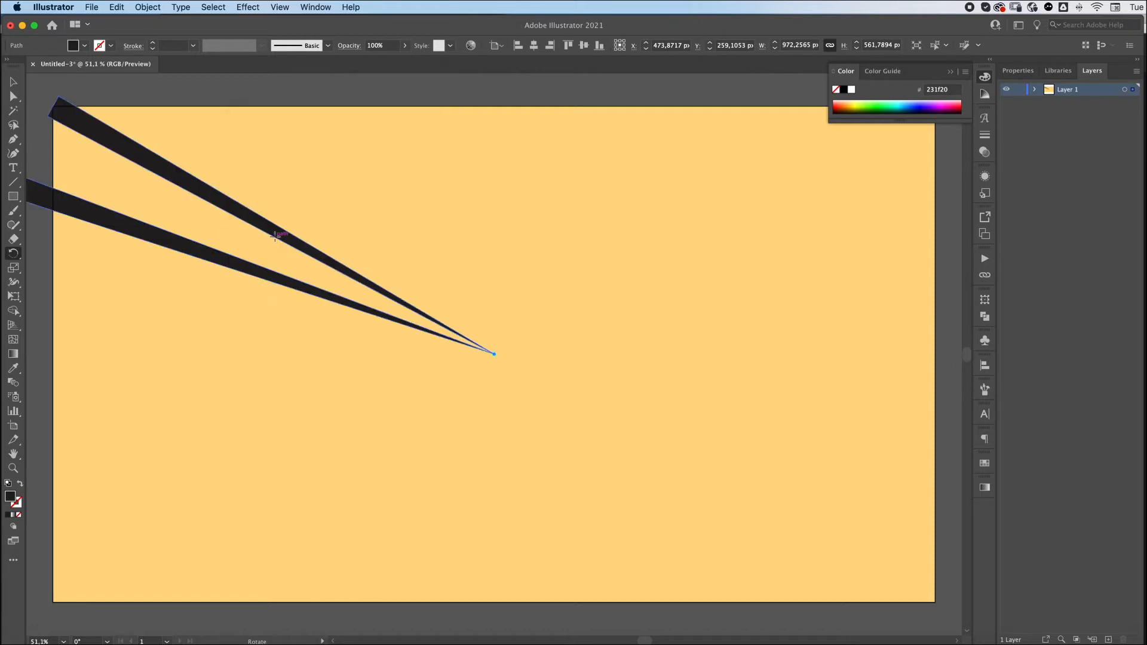
Step: Repeat the 10° rotated copy until the rays form a full circle around the centre, undoing any surplus copy
{"action": "key", "text": "super+d"}
{"action": "key", "text": "super+d"}
{"action": "key", "text": "super+d"}
{"action": "key", "text": "super+d"}
{"action": "key", "text": "super+d"}
{"action": "key", "text": "super+d"}
{"action": "key", "text": "super+d"}
{"action": "key", "text": "super+d"}
{"action": "key", "text": "super+d"}
{"action": "key", "text": "super+d"}
{"action": "key", "text": "super+d"}
{"action": "key", "text": "super+d"}
{"action": "key", "text": "super+d"}
{"action": "key", "text": "super+d"}
{"action": "key", "text": "super+d"}
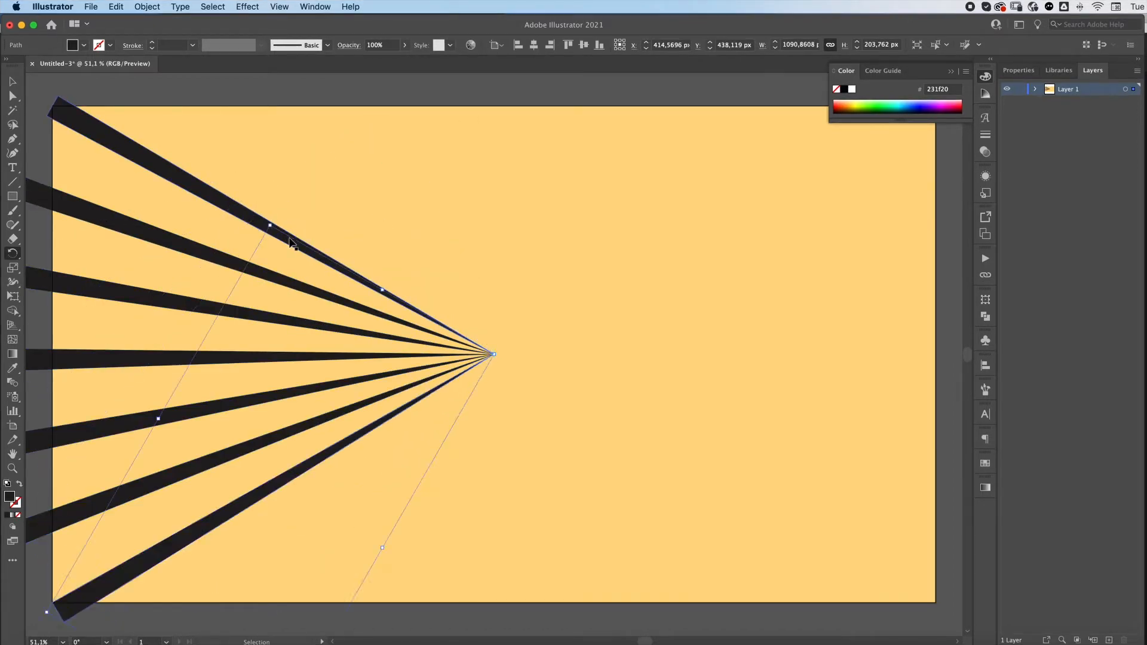
{"action": "key", "text": "super+d"}
{"action": "key", "text": "super+d"}
{"action": "key", "text": "super+d"}
{"action": "key", "text": "super+d"}
{"action": "key", "text": "super+d"}
{"action": "key", "text": "super+d"}
{"action": "key", "text": "super+d"}
{"action": "key", "text": "super+d"}
{"action": "key", "text": "super+d"}
{"action": "key", "text": "super+d"}
{"action": "key", "text": "super+d"}
{"action": "key", "text": "super+d"}
{"action": "key", "text": "super+d"}
{"action": "key", "text": "super+d"}
{"action": "key", "text": "super+d"}
{"action": "key", "text": "super+d"}
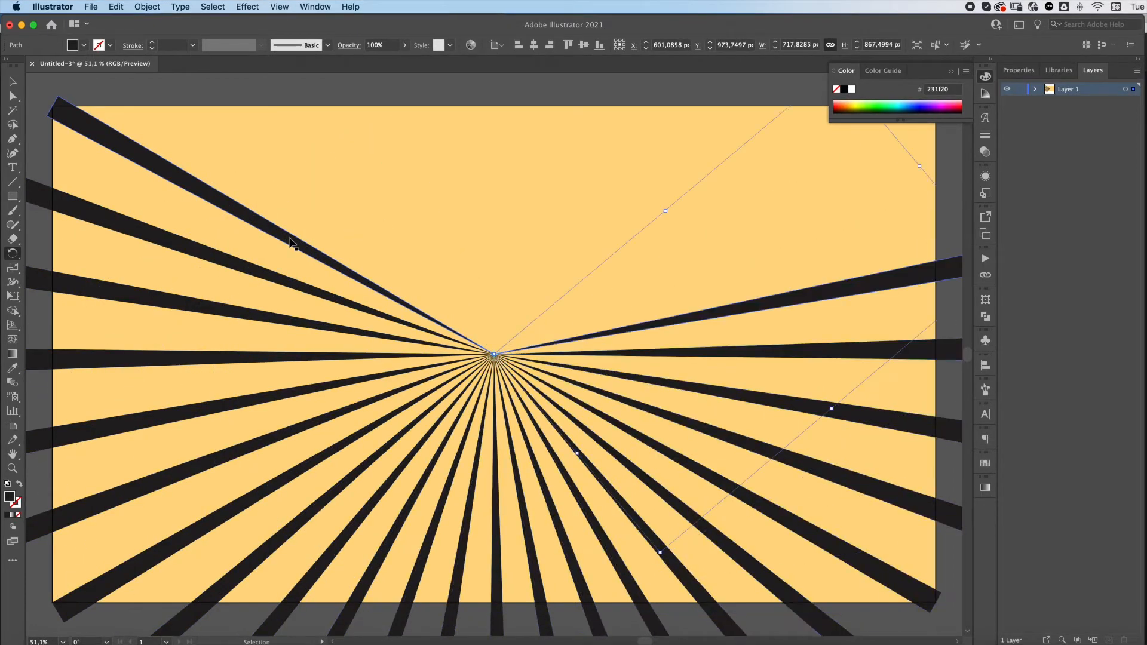
{"action": "key", "text": "super+d"}
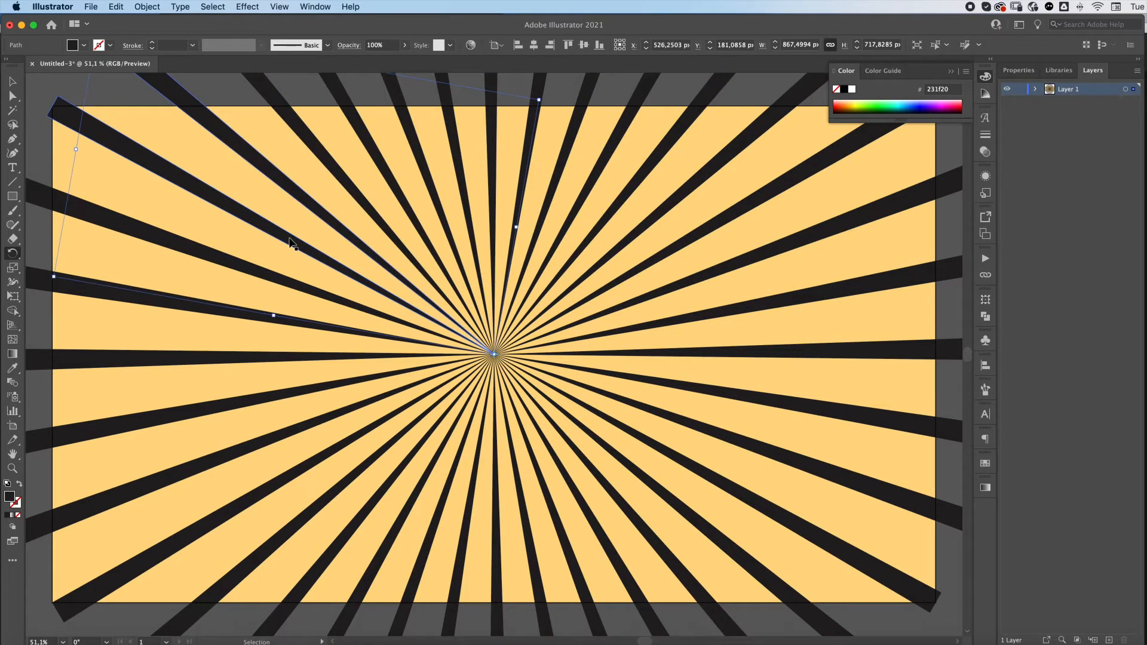
{"action": "key", "text": "super+d"}
{"action": "key", "text": "super+z"}
Step: Select all the rays and group them
{"action": "key", "text": "v"}
{"action": "key", "text": "super+a"}
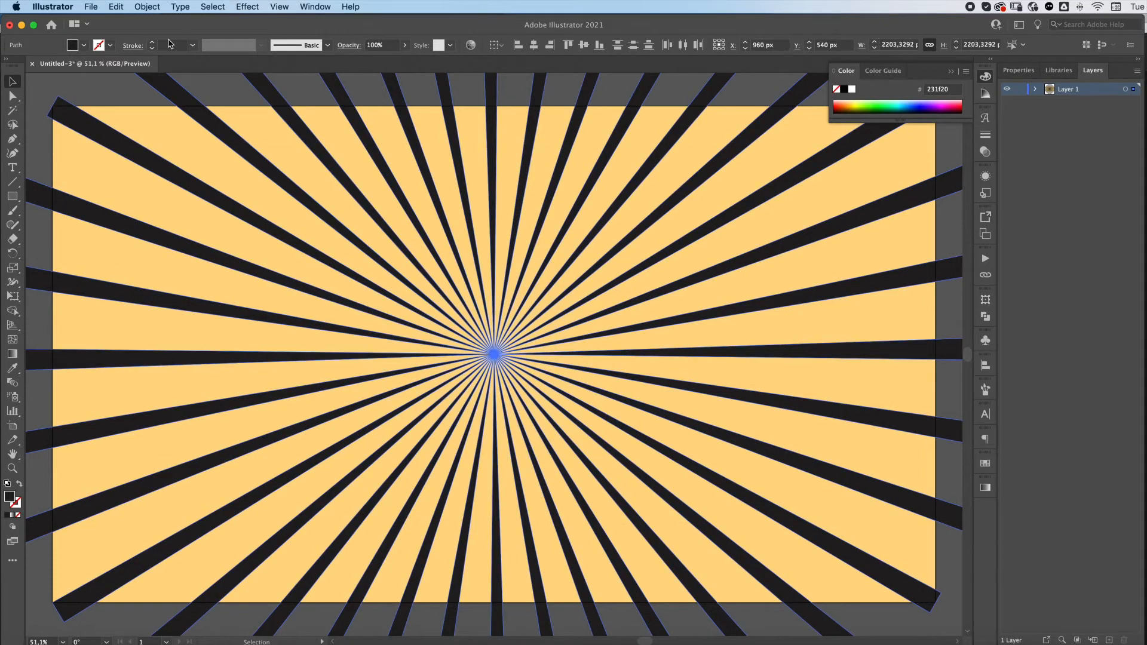
{"action": "key", "text": "super+g"}
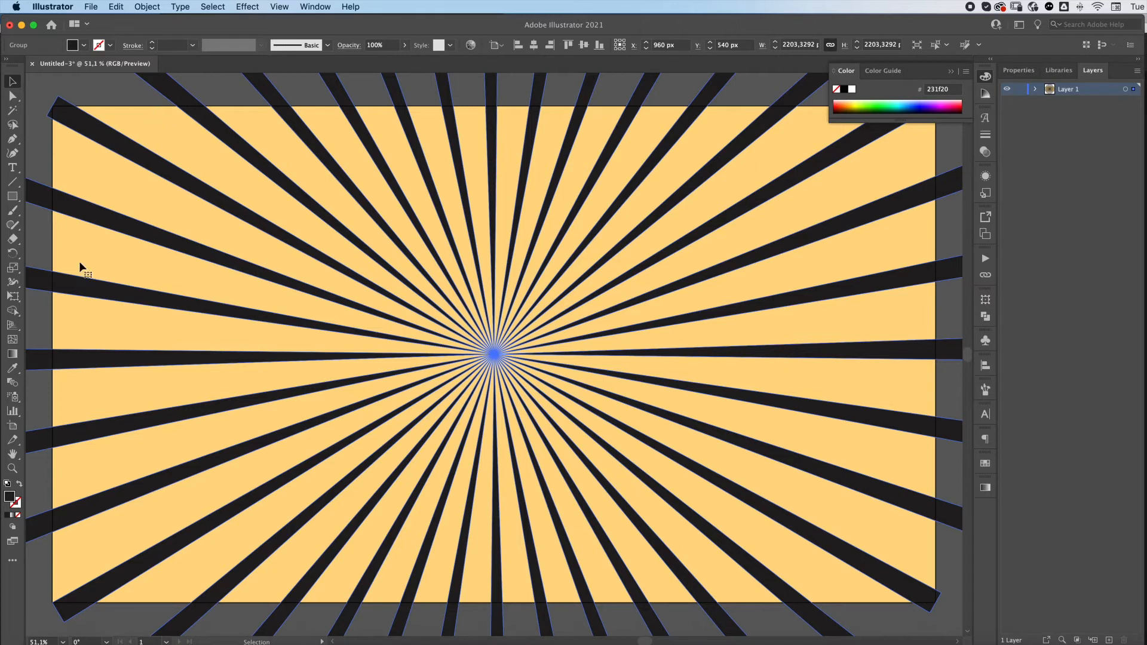
{"action": "double_click", "coordinate": [10, 498]}
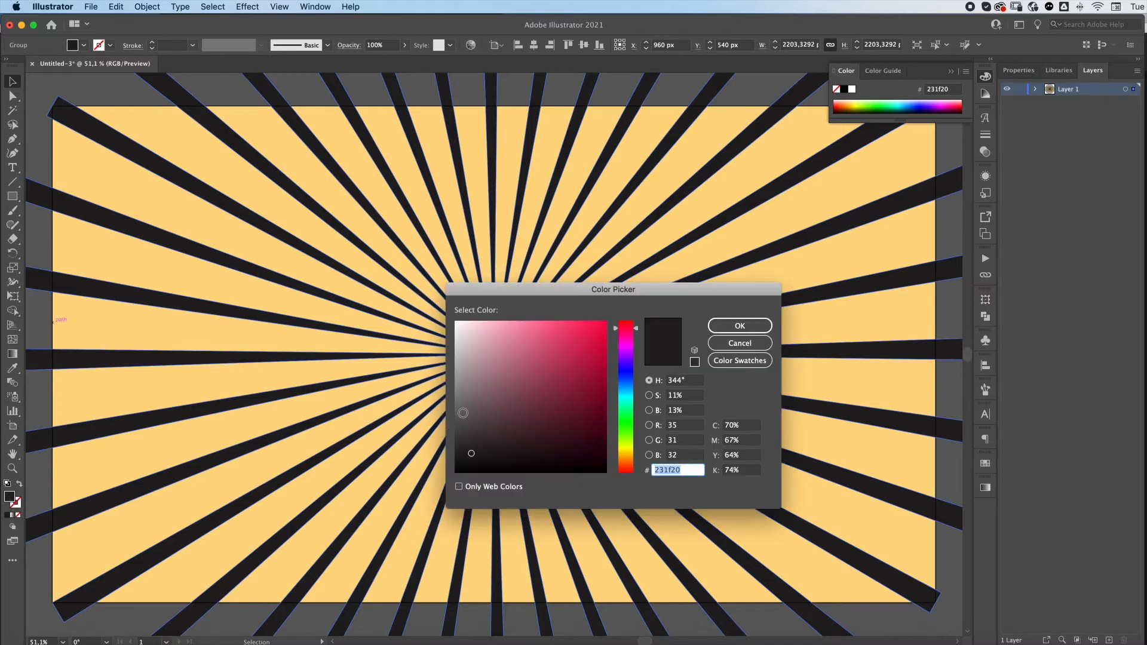
{"action": "key", "text": "BackSpace"}
{"action": "left_click", "coordinate": [739, 343]}
Step: Sample the background's light orange for the ray group, deepen its fill to ffb522, and deselect it
{"action": "key", "text": "i"}
{"action": "left_click", "coordinate": [234, 288]}
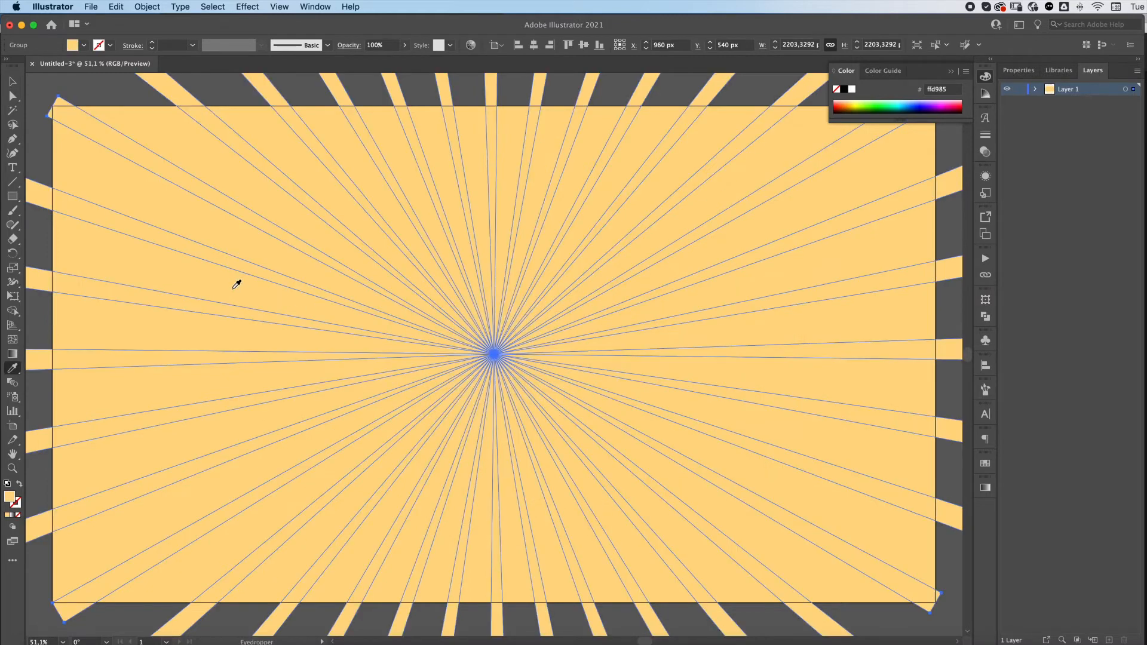
{"action": "double_click", "coordinate": [10, 501]}
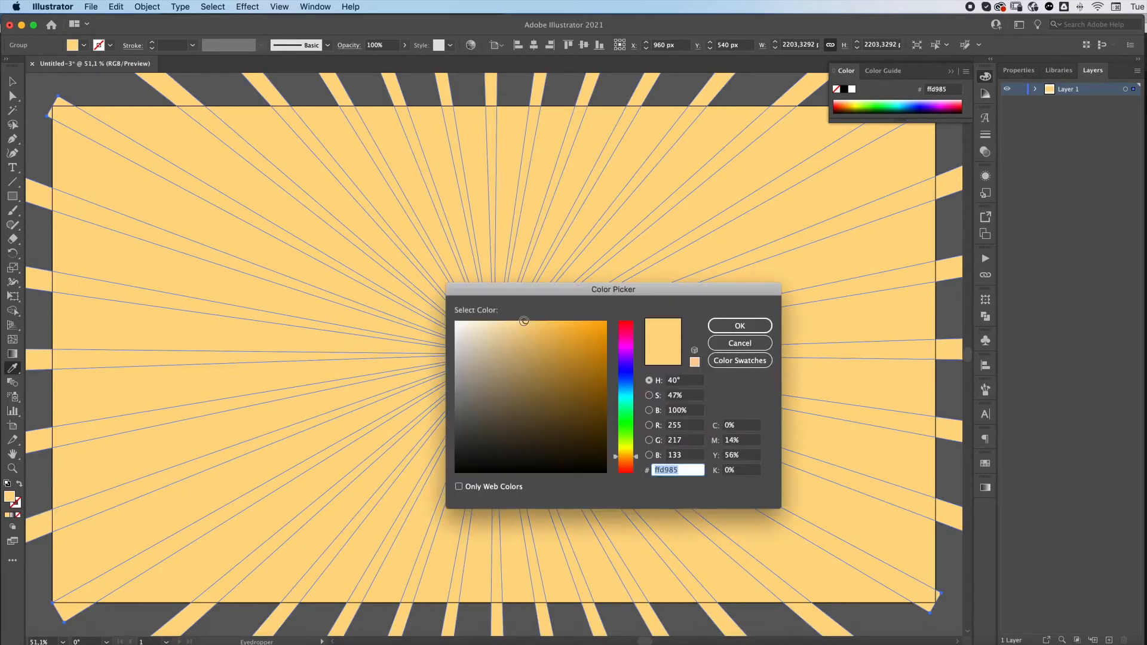
{"action": "left_click_drag", "start_coordinate": [526, 321], "coordinate": [586, 321]}
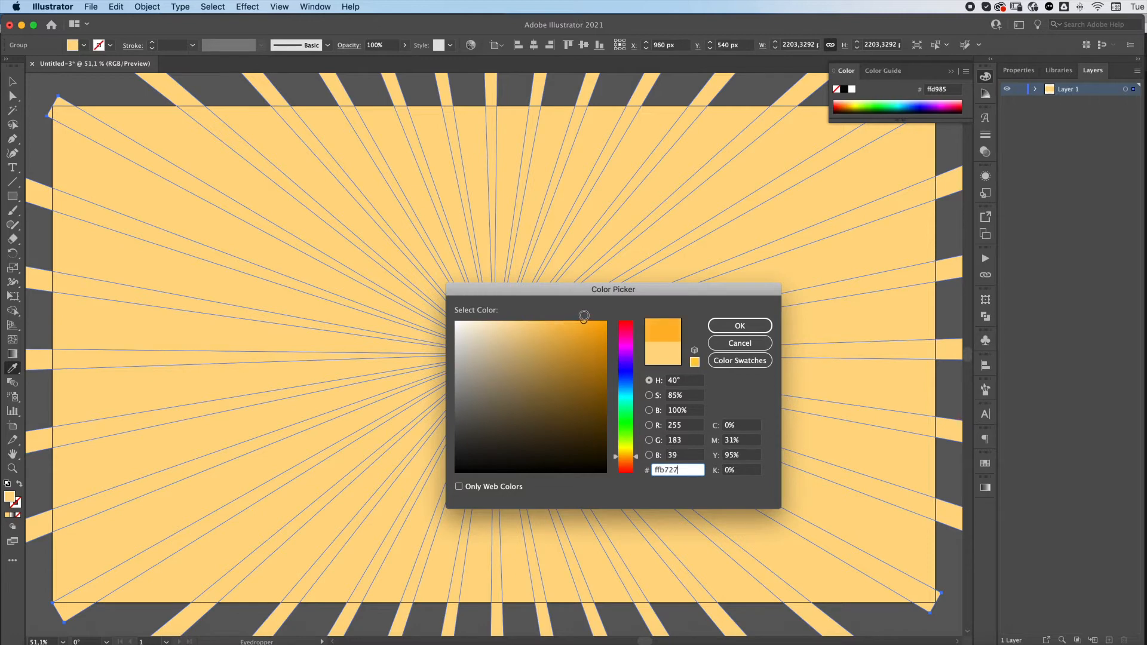
{"action": "left_click", "coordinate": [739, 322]}
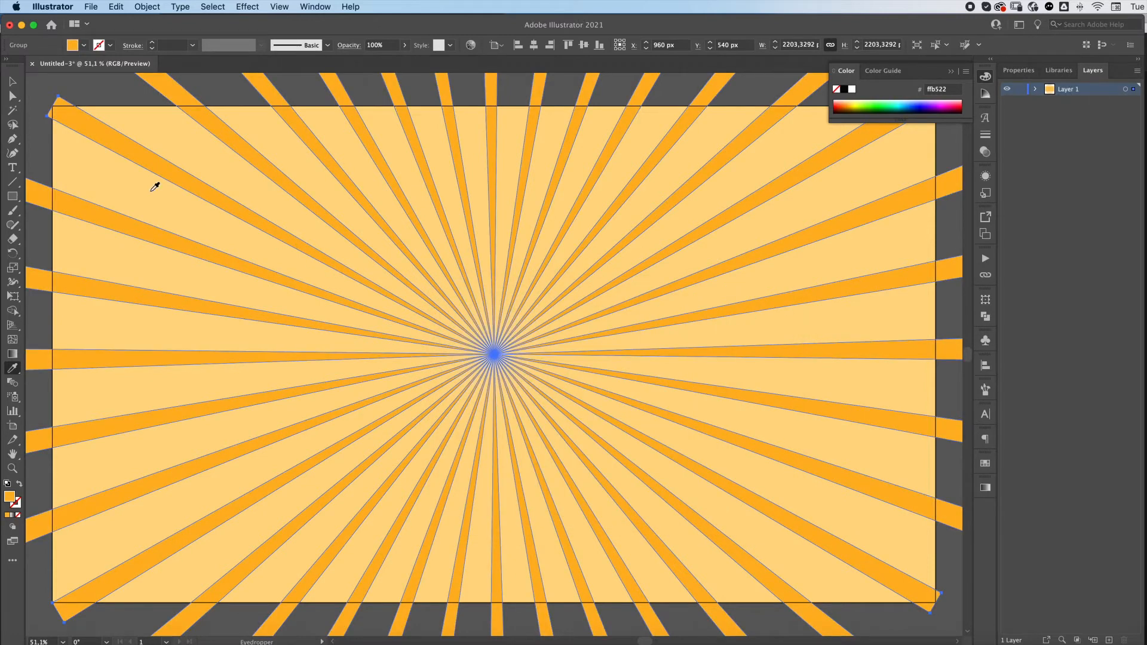
{"action": "key", "text": "v"}
{"action": "key", "text": "super+shift+a"}
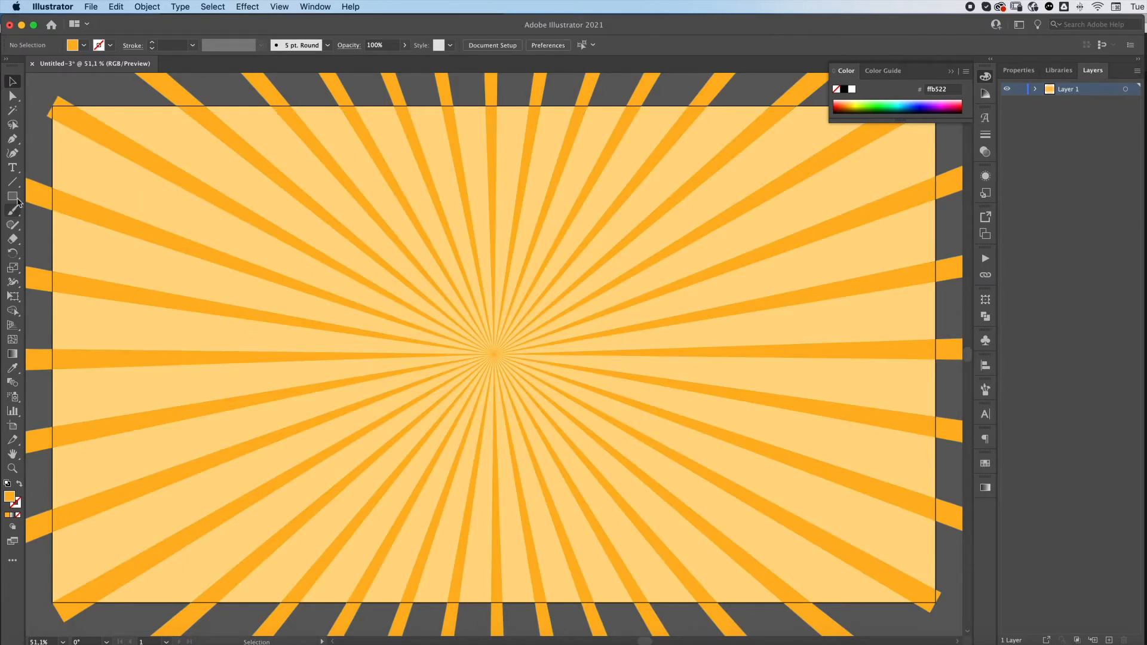
Step: Add the text "Retro" near the centre of the sunburst
{"action": "left_click", "coordinate": [12, 169]}
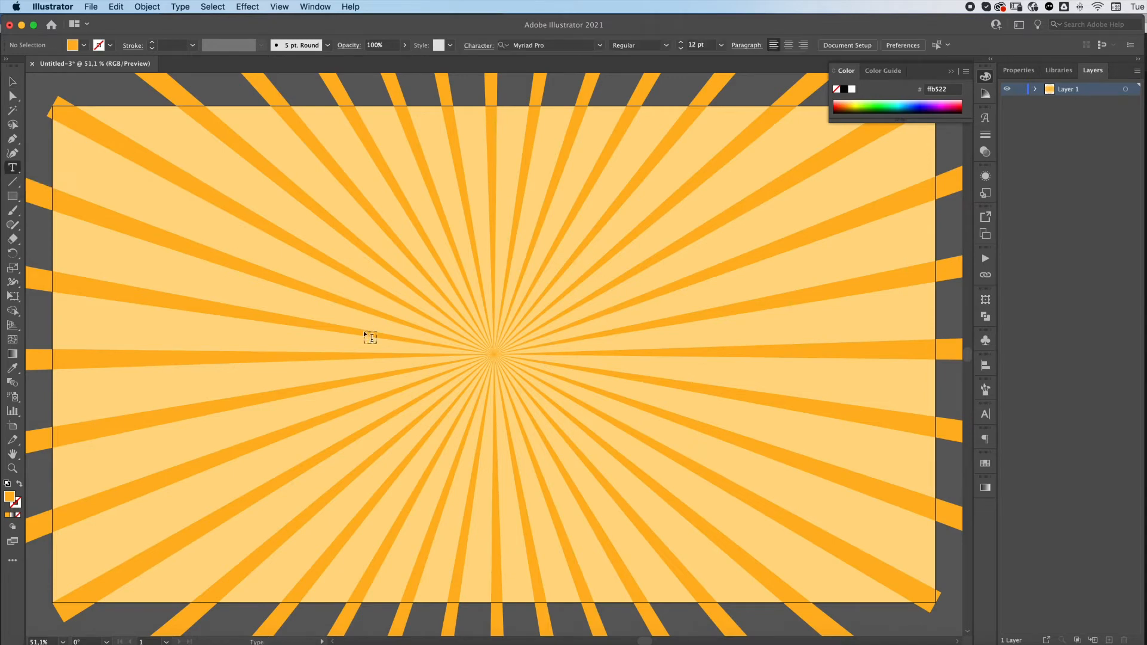
{"action": "left_click", "coordinate": [467, 351]}
{"action": "key", "text": "BackSpace"}
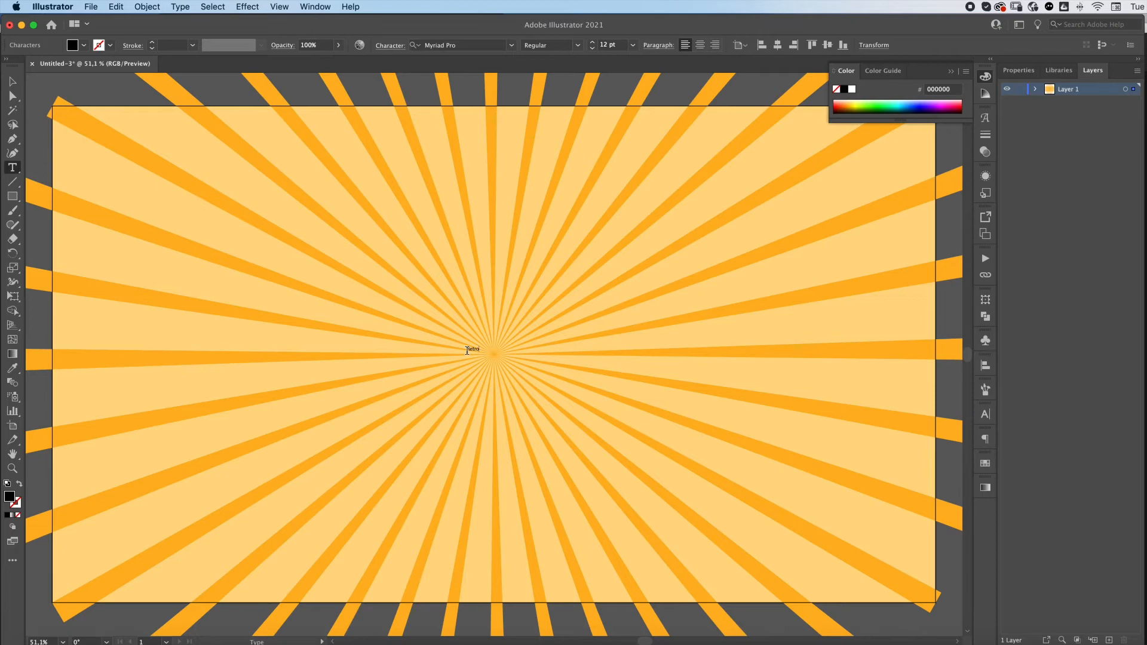
Step: Scale the Retro text up to about 430 pt and position it over the centre of the artboard
{"action": "left_click", "coordinate": [16, 83]}
{"action": "left_click_drag", "start_coordinate": [479, 354], "coordinate": [754, 379]}
{"action": "left_click_drag", "start_coordinate": [606, 410], "coordinate": [561, 368]}
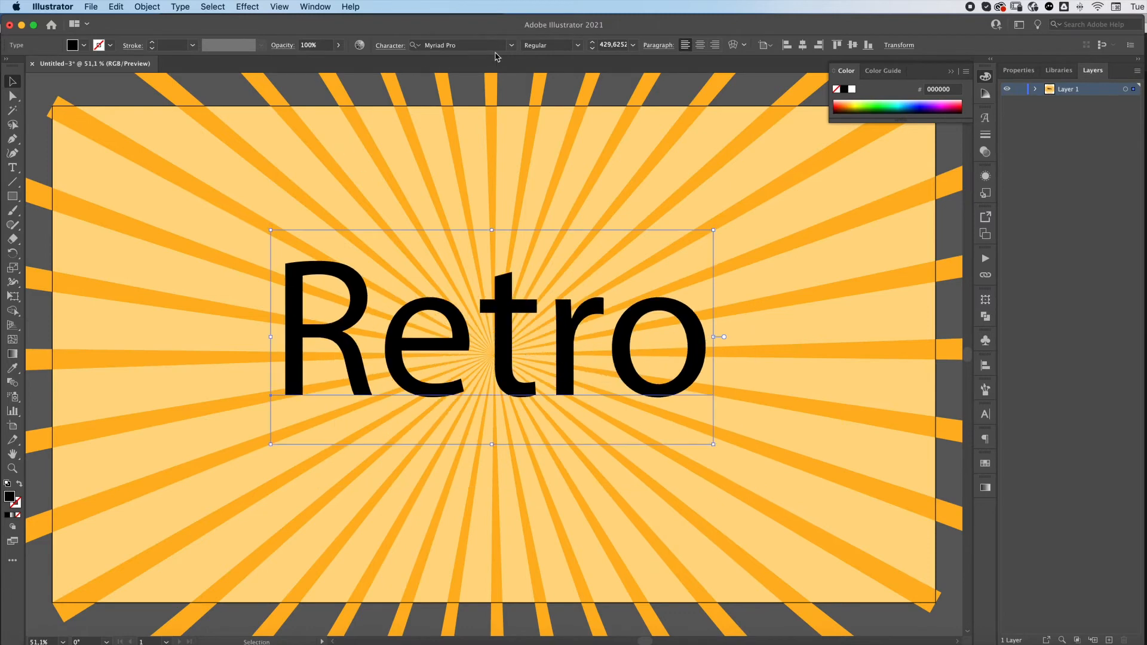
Step: Set the Retro text's font to Pacifico Regular and scale it down to about 290 pt
{"action": "left_click", "coordinate": [512, 45]}
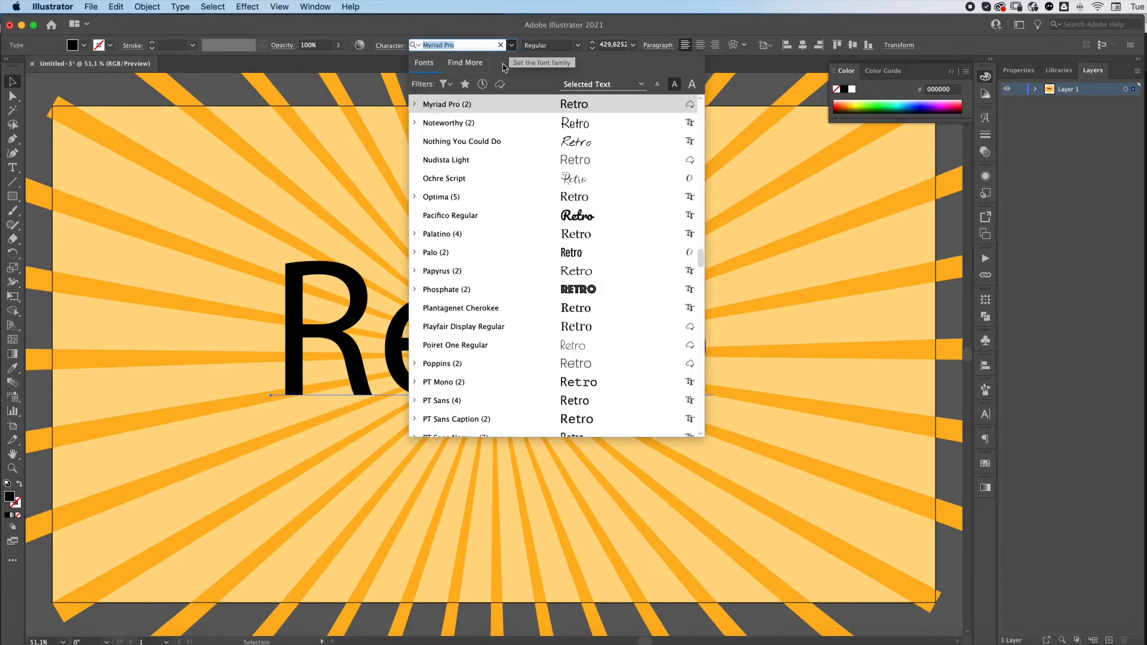
{"action": "left_click", "coordinate": [553, 224]}
{"action": "left_click_drag", "start_coordinate": [771, 346], "coordinate": [693, 350]}
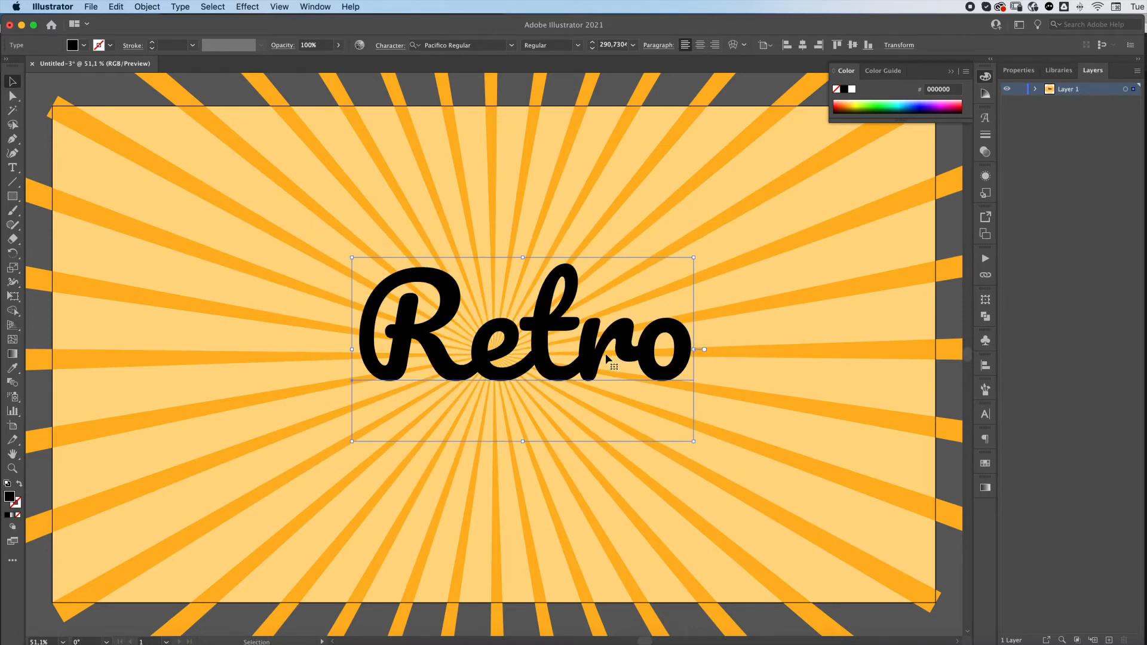
Step: Nudge the Retro text closer to the sunburst centre and place a duplicate of it directly above, near the artboard's upper edge
{"action": "left_click_drag", "start_coordinate": [606, 359], "coordinate": [586, 360]}
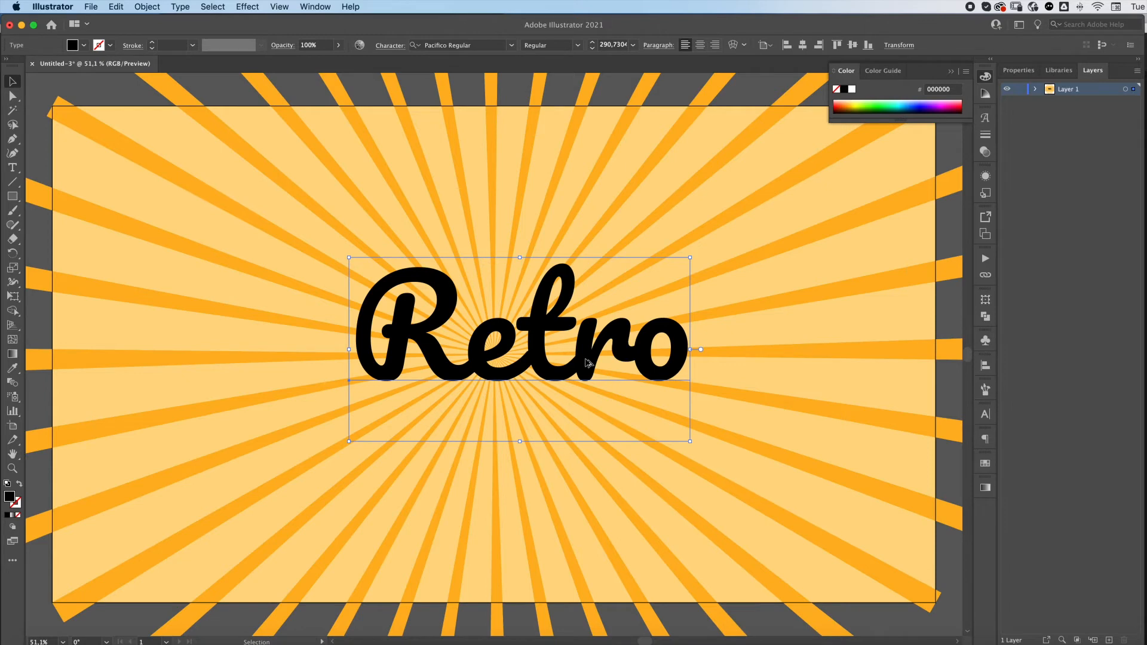
{"action": "left_click_drag", "start_coordinate": [586, 357], "coordinate": [590, 162]}
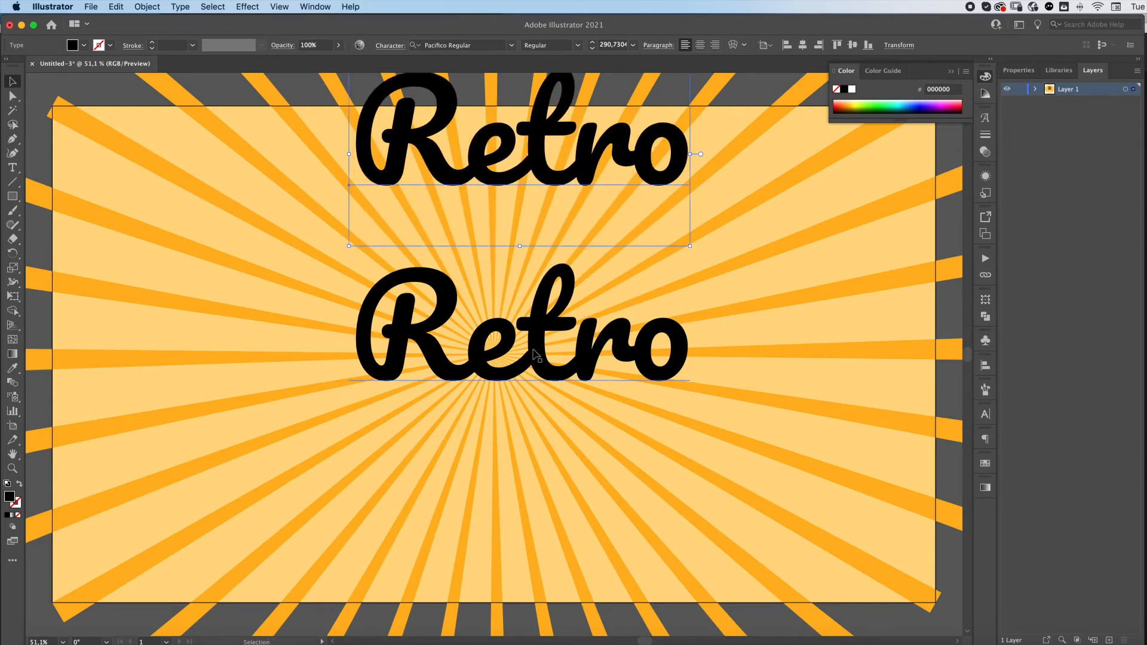
Step: Start a 3D Extrude & Bevel effect on the lower Retro text
{"action": "left_click", "coordinate": [528, 367]}
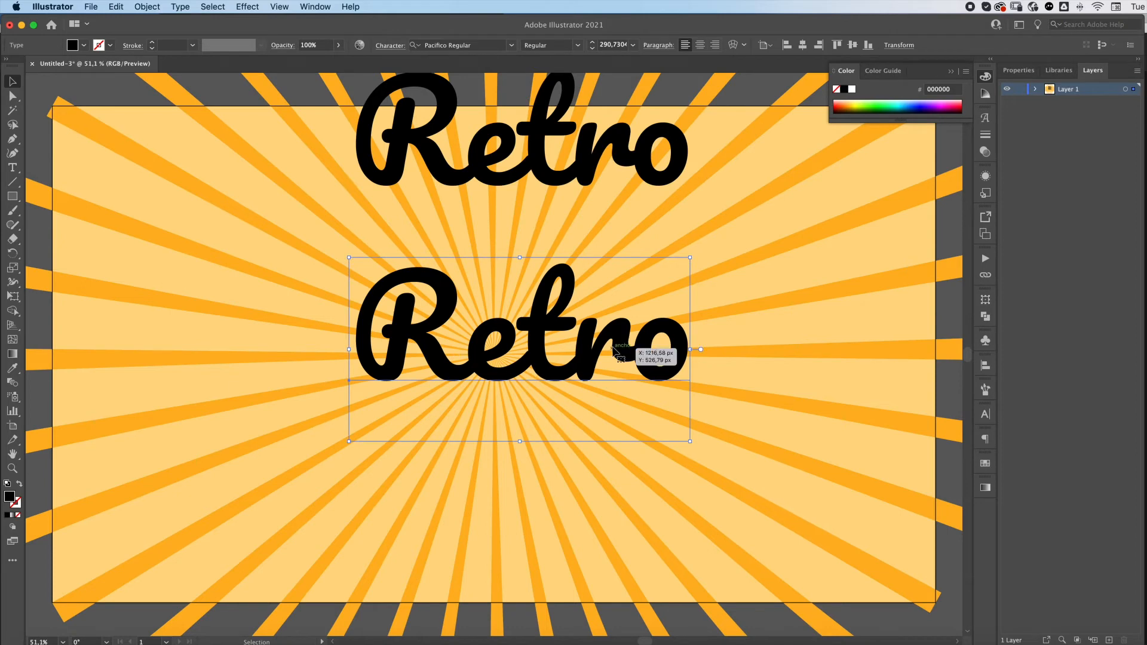
{"action": "left_click", "coordinate": [247, 7]}
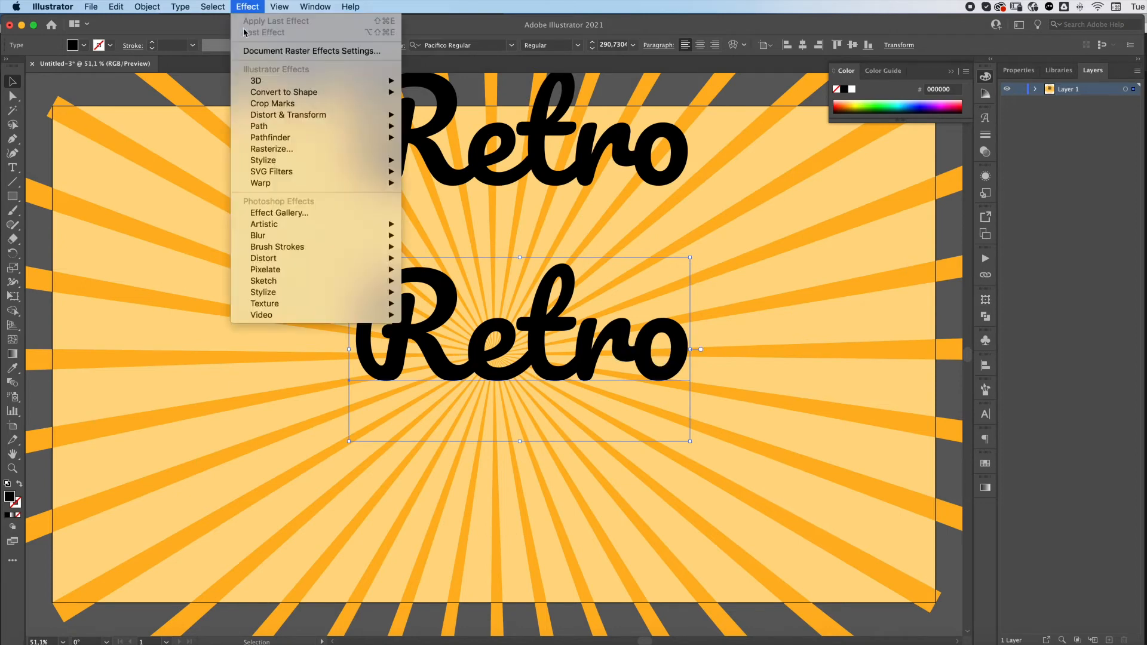
{"action": "mouse_move", "coordinate": [365, 81]}
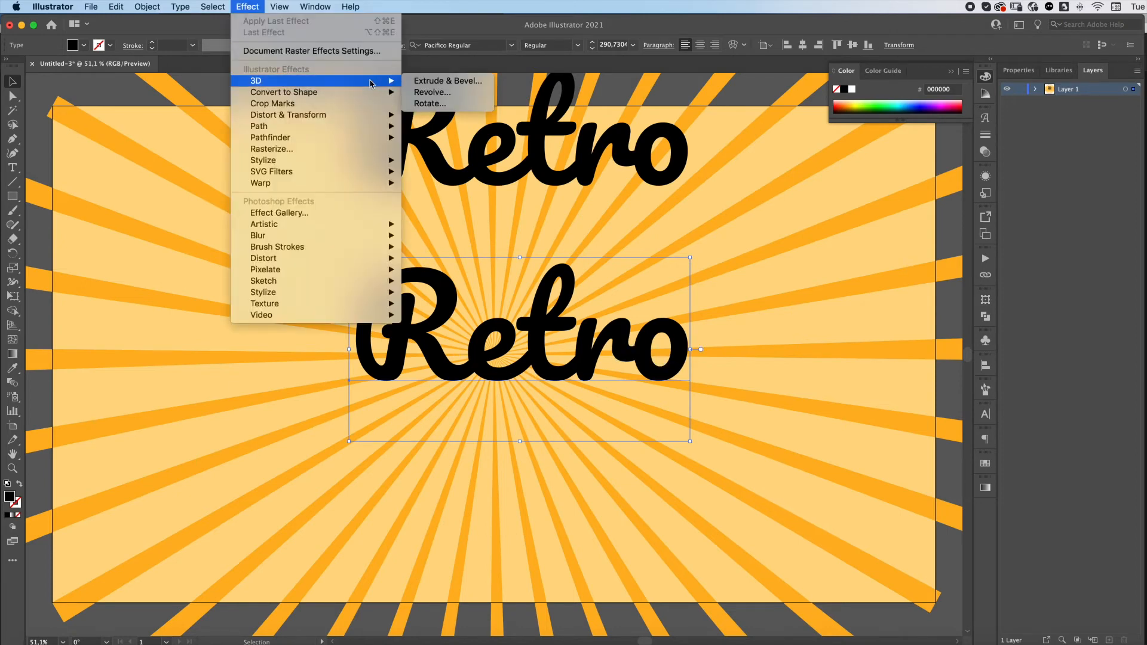
{"action": "left_click", "coordinate": [420, 84]}
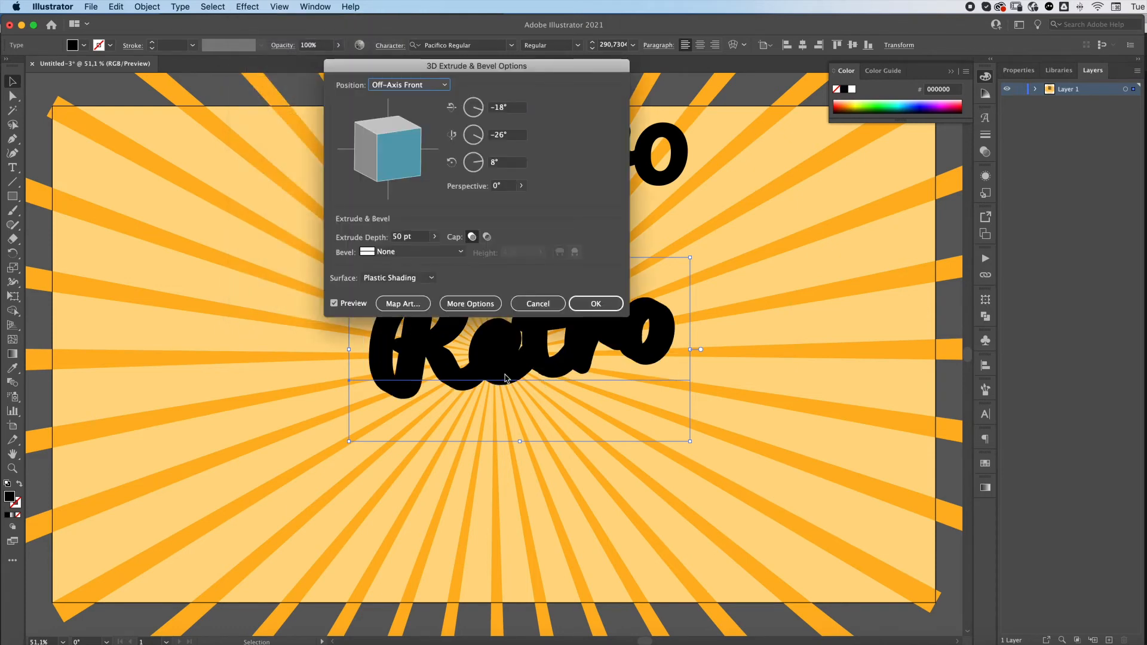
Step: Try the Off-Axis Left position and a custom rotation on the extruded text, returning to Off-Axis Front
{"action": "left_click", "coordinate": [420, 87]}
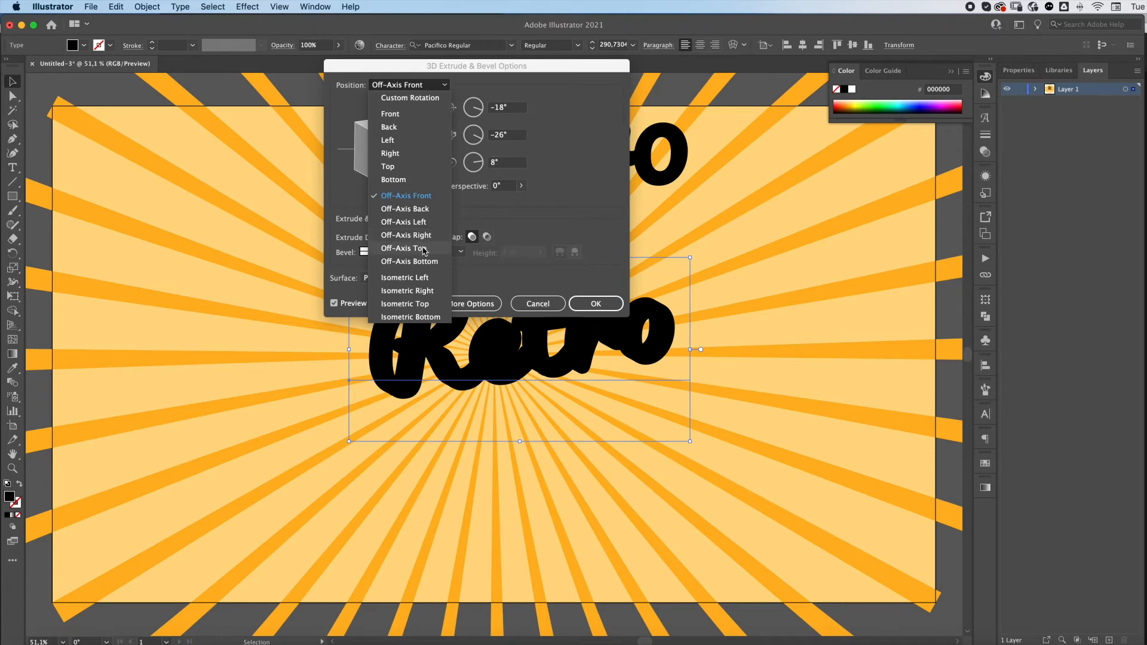
{"action": "left_click", "coordinate": [421, 224]}
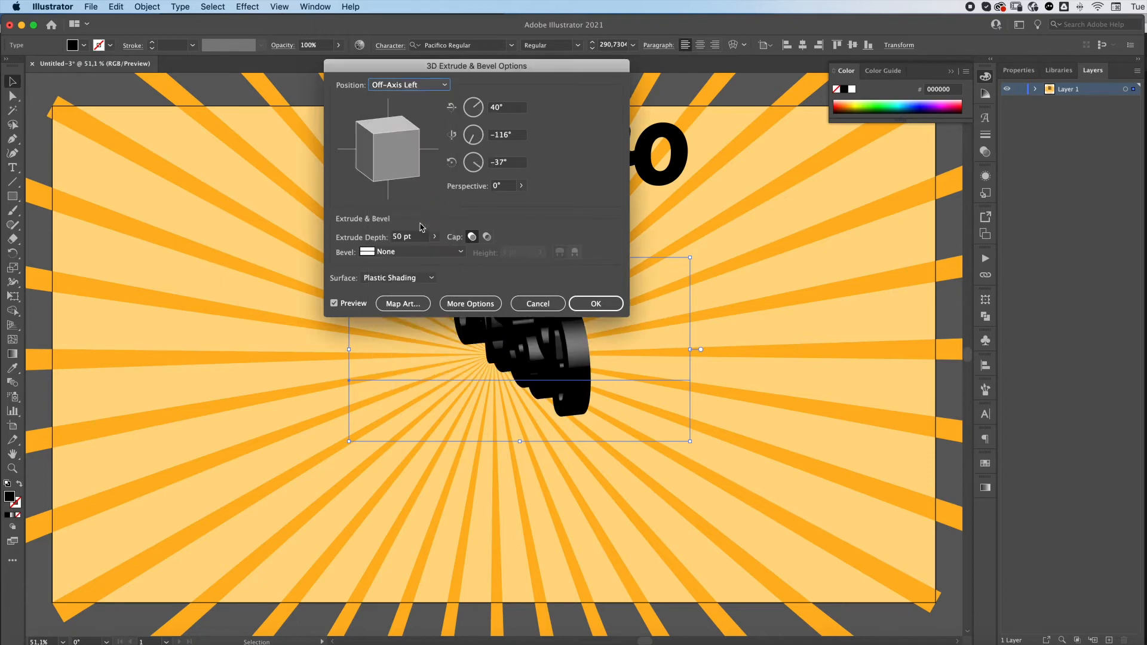
{"action": "left_click", "coordinate": [421, 90]}
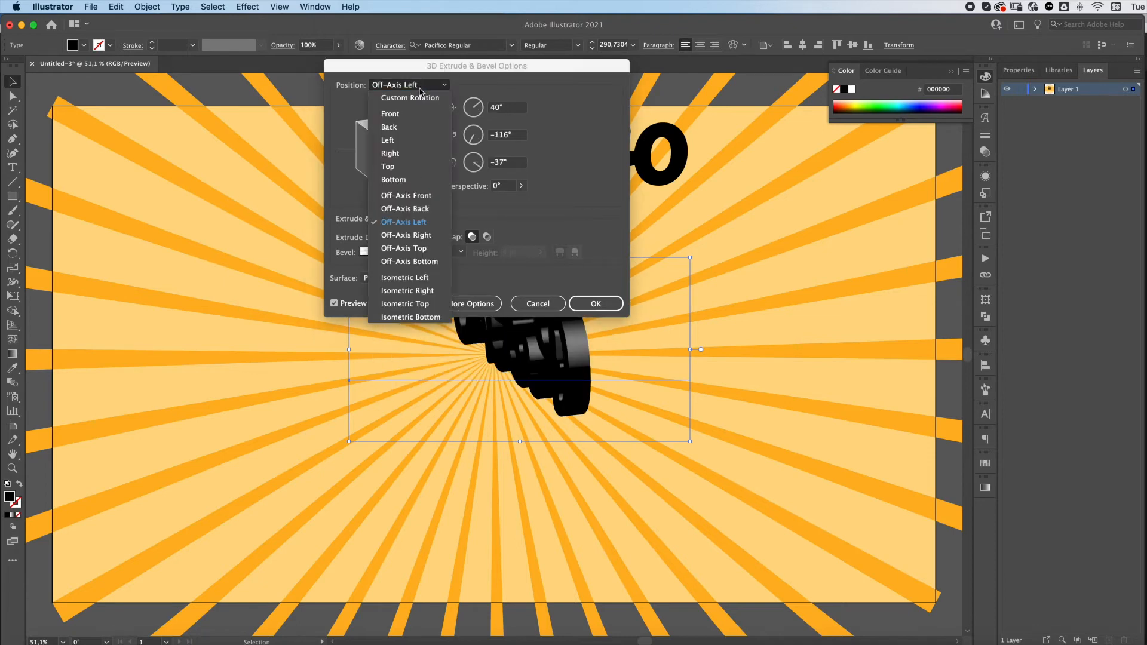
{"action": "left_click", "coordinate": [413, 197]}
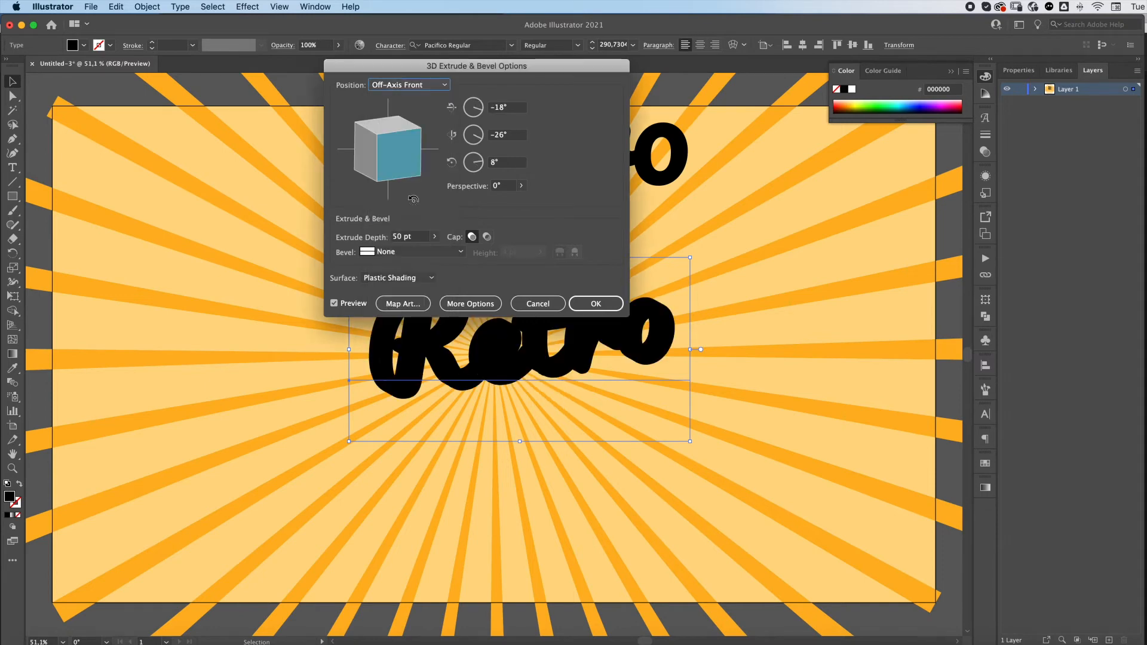
{"action": "left_click", "coordinate": [435, 236]}
{"action": "mouse_move", "coordinate": [391, 155]}
{"action": "left_mouse_down"}
{"action": "mouse_move", "coordinate": [400, 159]}
{"action": "mouse_move", "coordinate": [395, 140]}
{"action": "left_mouse_up"}
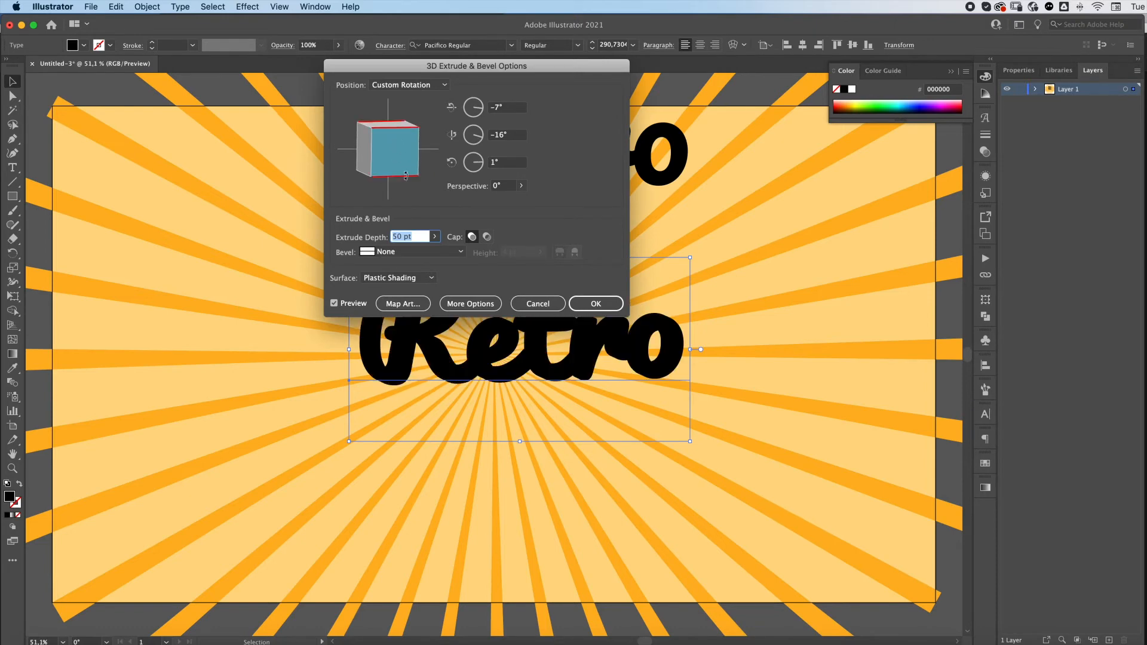
{"action": "left_click", "coordinate": [408, 86]}
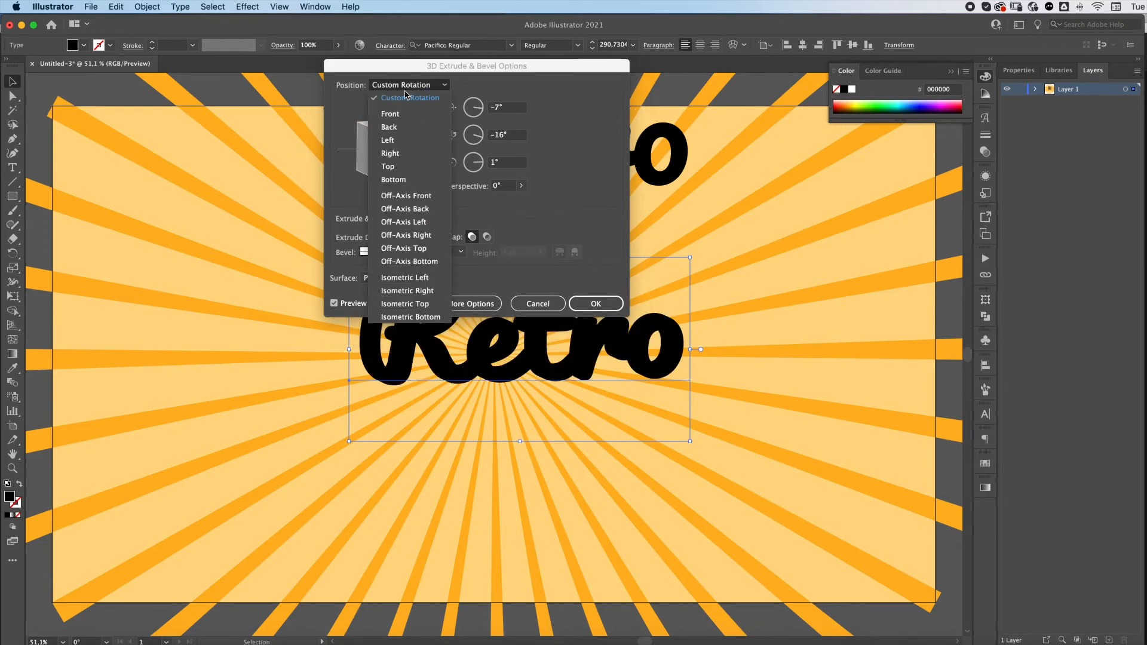
{"action": "left_click", "coordinate": [406, 196]}
Step: Set the extrude depth to 150 pt and apply the extrusion to the lower Retro text
{"action": "left_click", "coordinate": [438, 238]}
{"action": "left_click", "coordinate": [438, 239]}
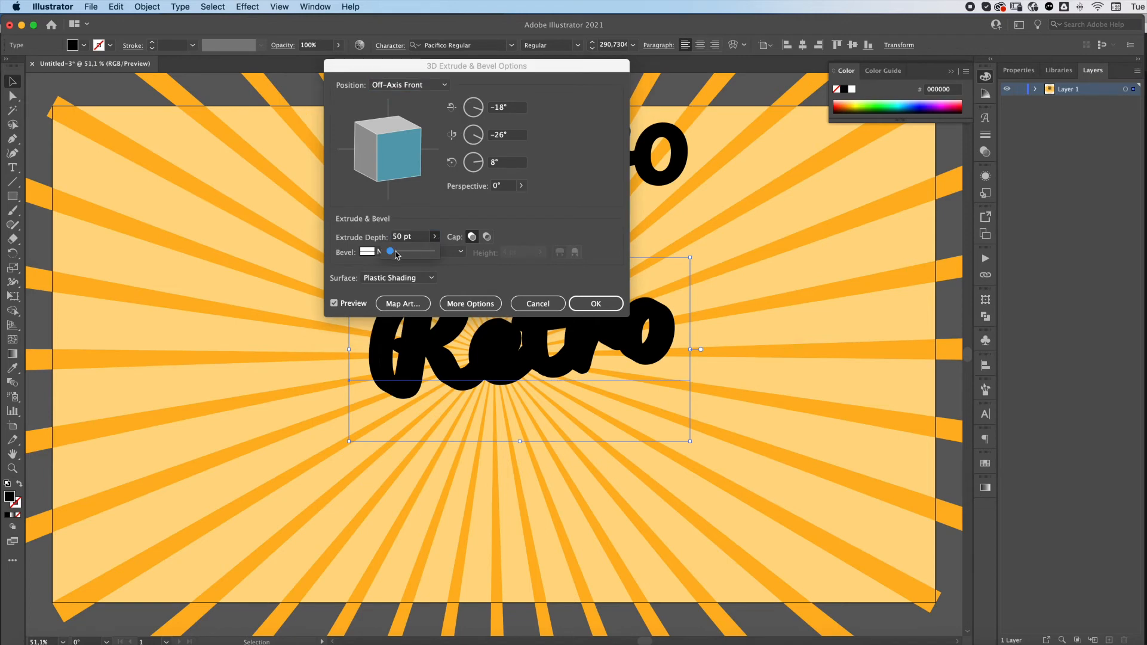
{"action": "left_click_drag", "start_coordinate": [390, 252], "coordinate": [393, 252]}
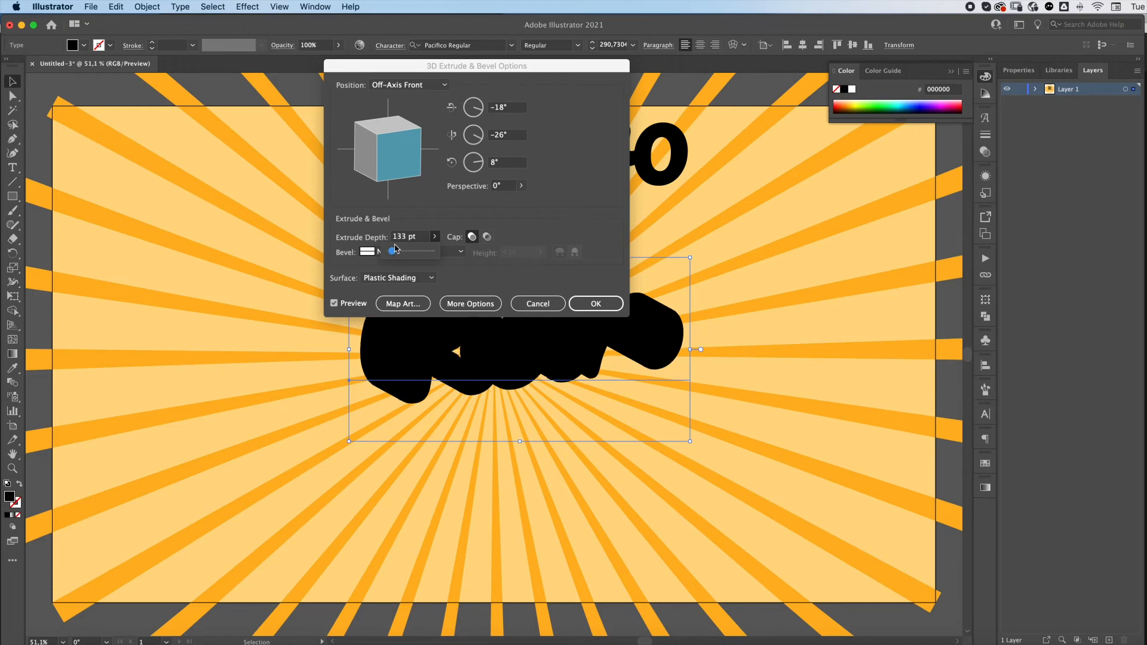
{"action": "double_click", "coordinate": [399, 238]}
{"action": "type", "text": "150"}
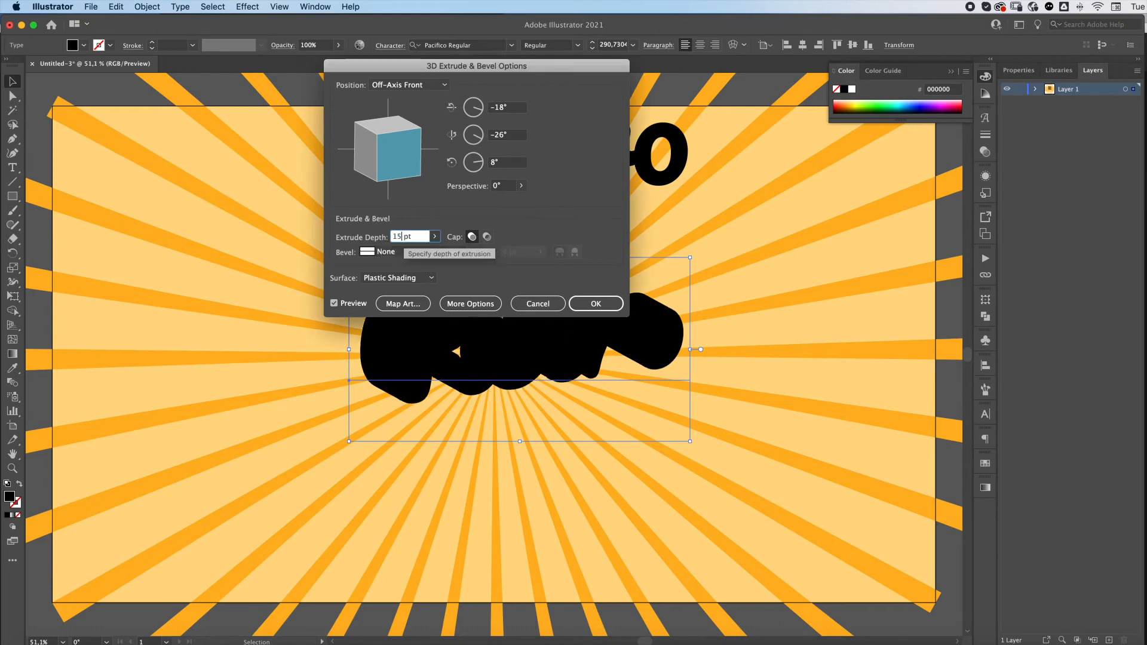
{"action": "left_click", "coordinate": [596, 305]}
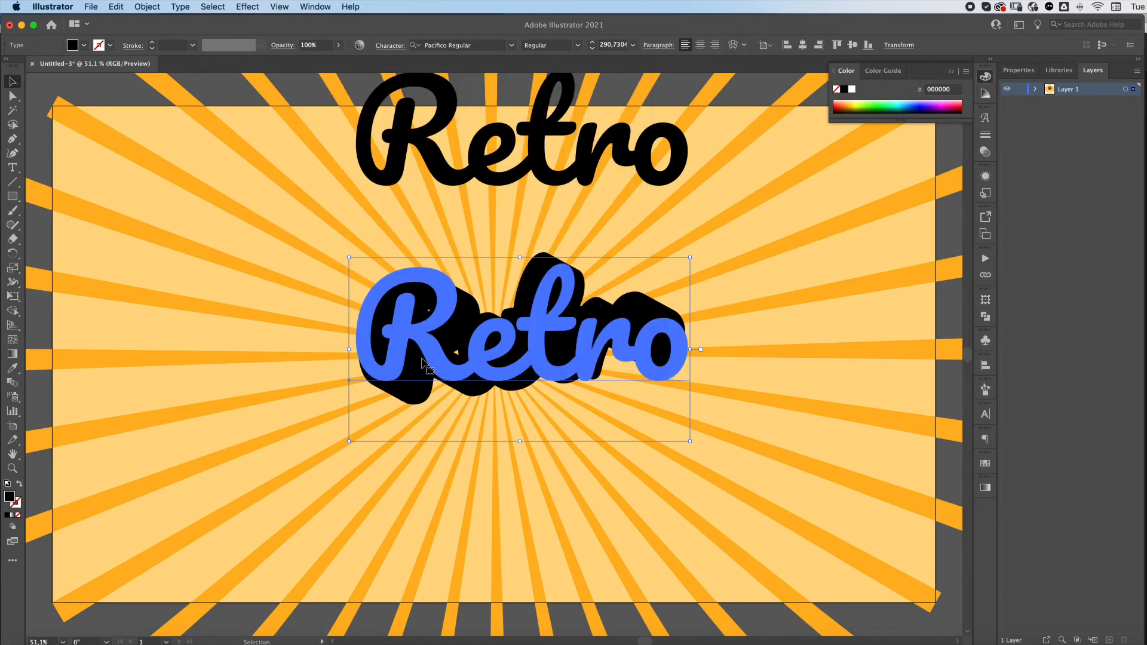
Step: Expand the appearance of the extruded text and move the flat Retro copy down over it
{"action": "left_click", "coordinate": [147, 6]}
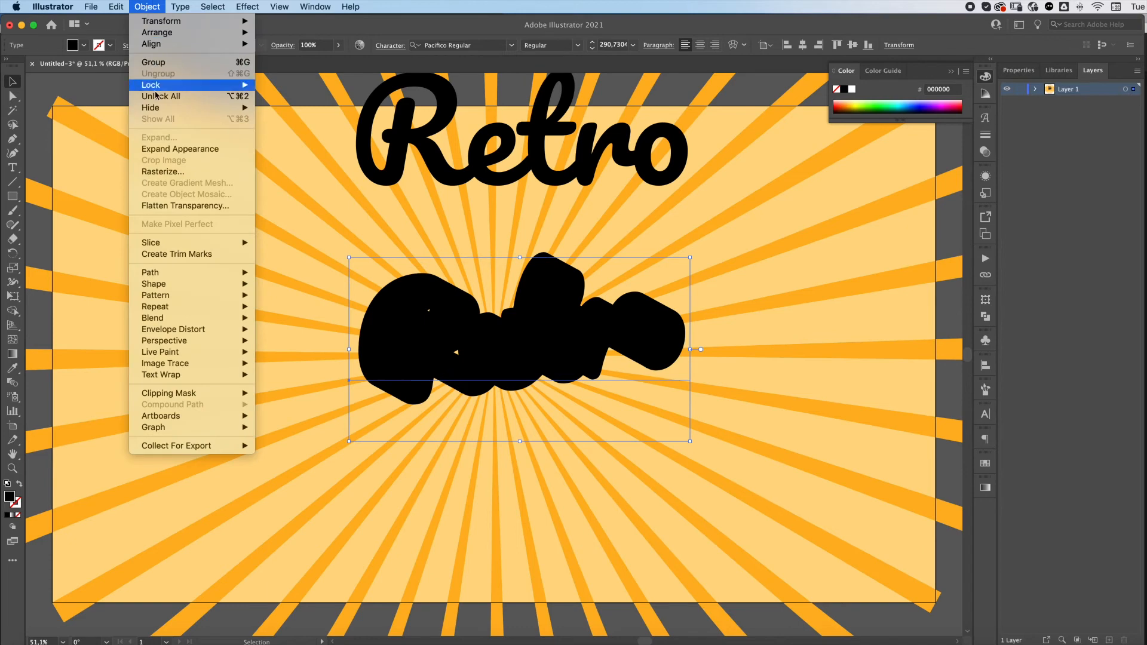
{"action": "left_click", "coordinate": [179, 148]}
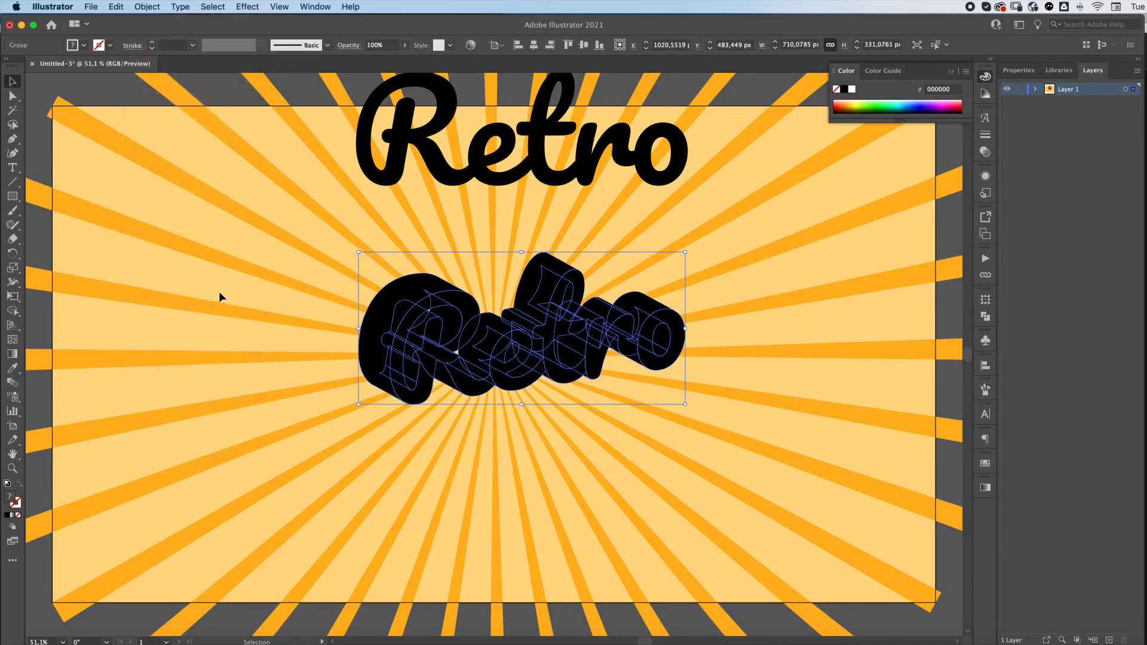
{"action": "left_click", "coordinate": [479, 168]}
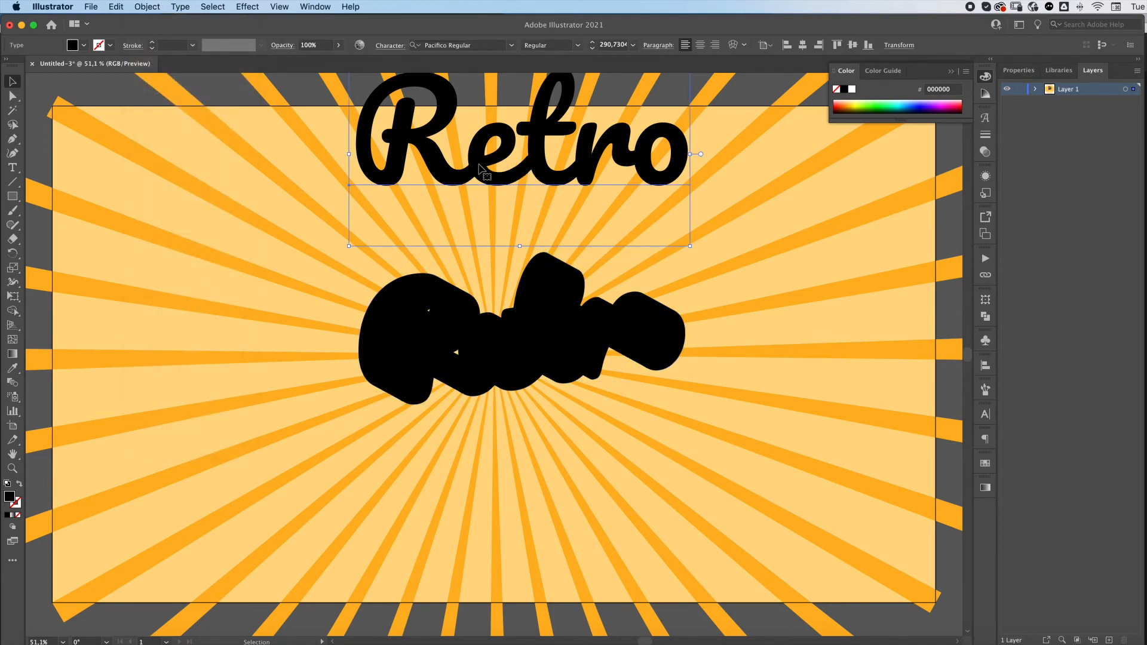
{"action": "left_click_drag", "start_coordinate": [435, 161], "coordinate": [460, 365]}
{"action": "left_click_drag", "start_coordinate": [460, 369], "coordinate": [460, 368]}
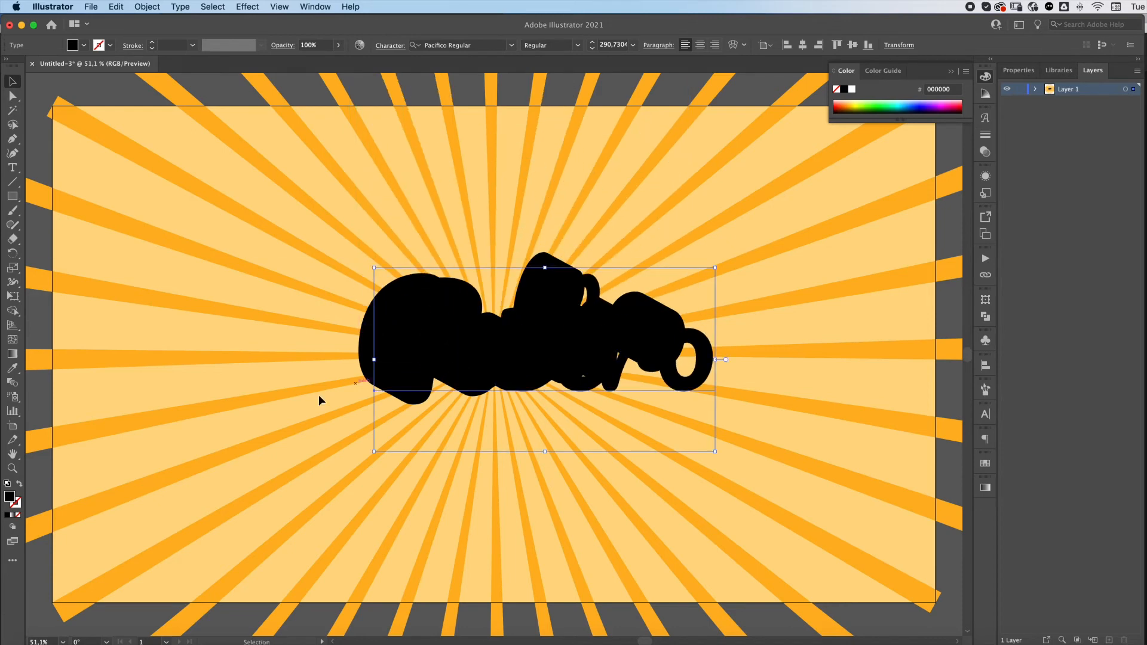
Step: Fill the flat Retro text with the orange ffba31
{"action": "double_click", "coordinate": [9, 497]}
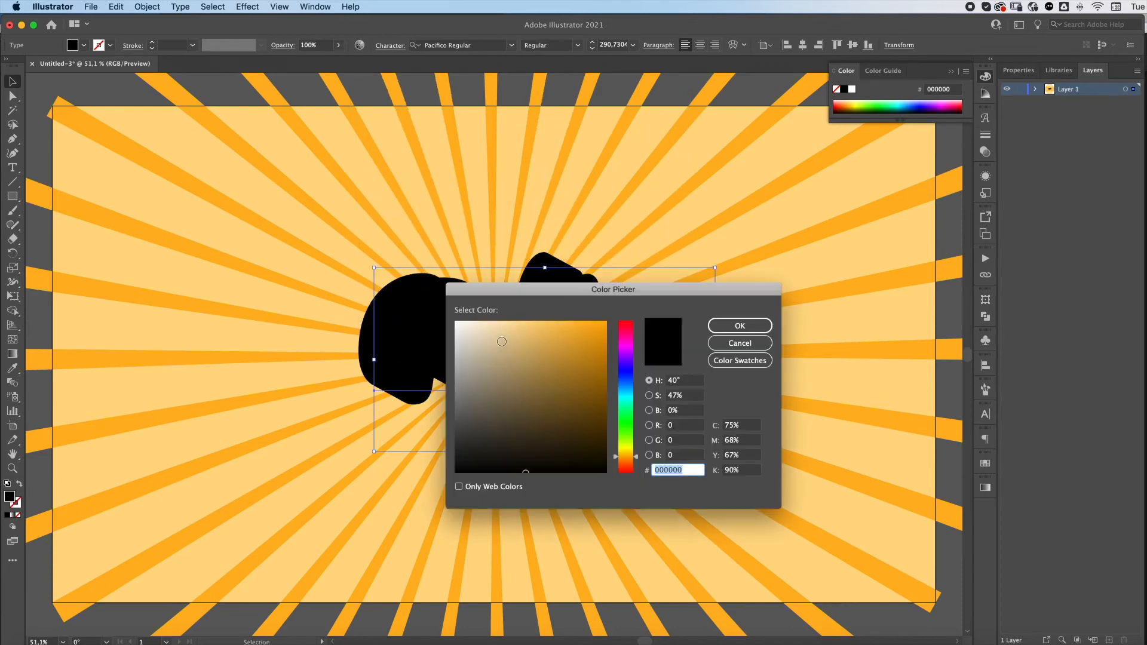
{"action": "type", "text": "ffba31"}
{"action": "left_click", "coordinate": [728, 327]}
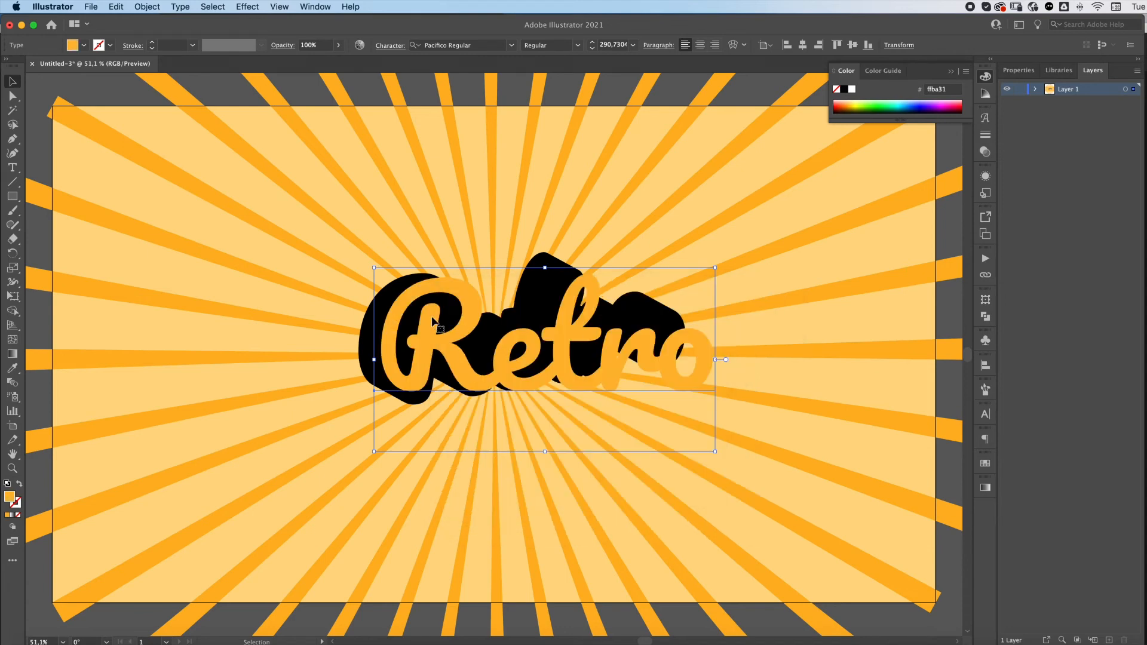
Step: Apply a 3D Rotate effect with the Off-Axis Front position to the orange text and align it with the extrusion's front face
{"action": "left_click", "coordinate": [261, 6]}
{"action": "mouse_move", "coordinate": [265, 81]}
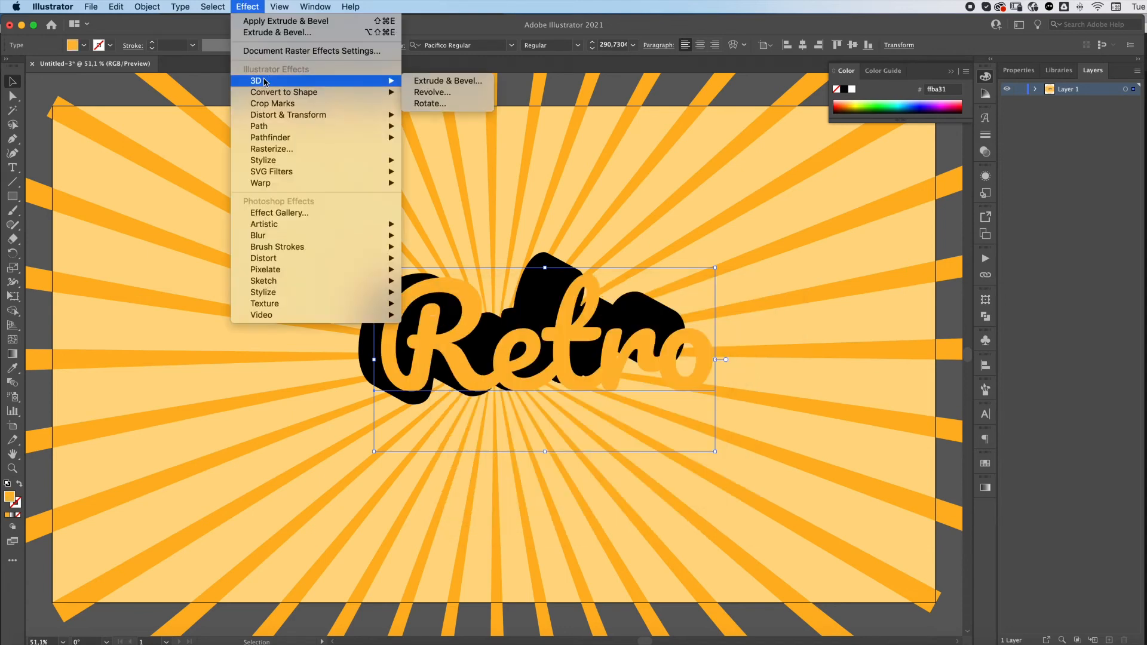
{"action": "left_click", "coordinate": [448, 104]}
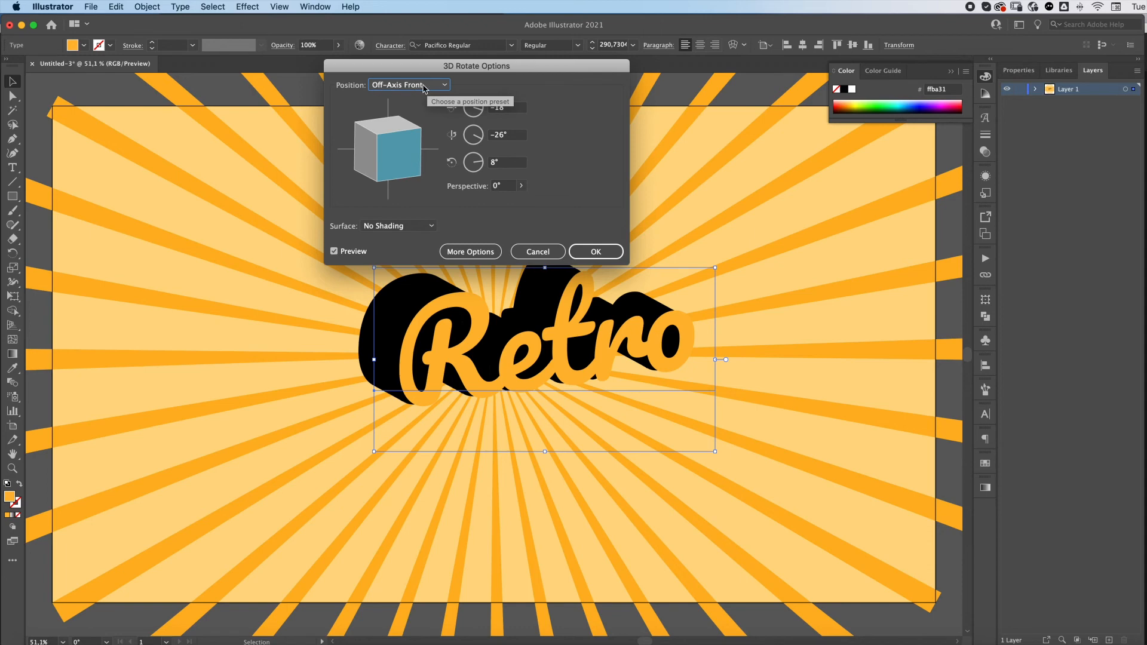
{"action": "left_click", "coordinate": [597, 253]}
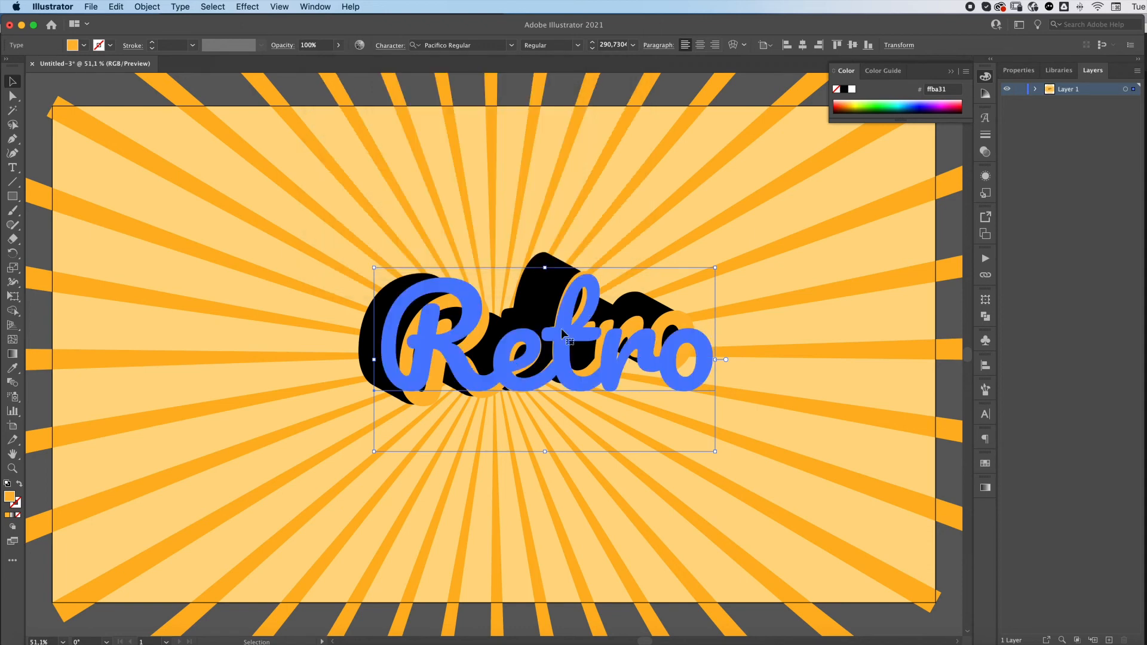
{"action": "mouse_move", "coordinate": [567, 354]}
{"action": "left_mouse_down"}
{"action": "mouse_move", "coordinate": [582, 348]}
{"action": "mouse_move", "coordinate": [556, 354]}
{"action": "left_mouse_up"}
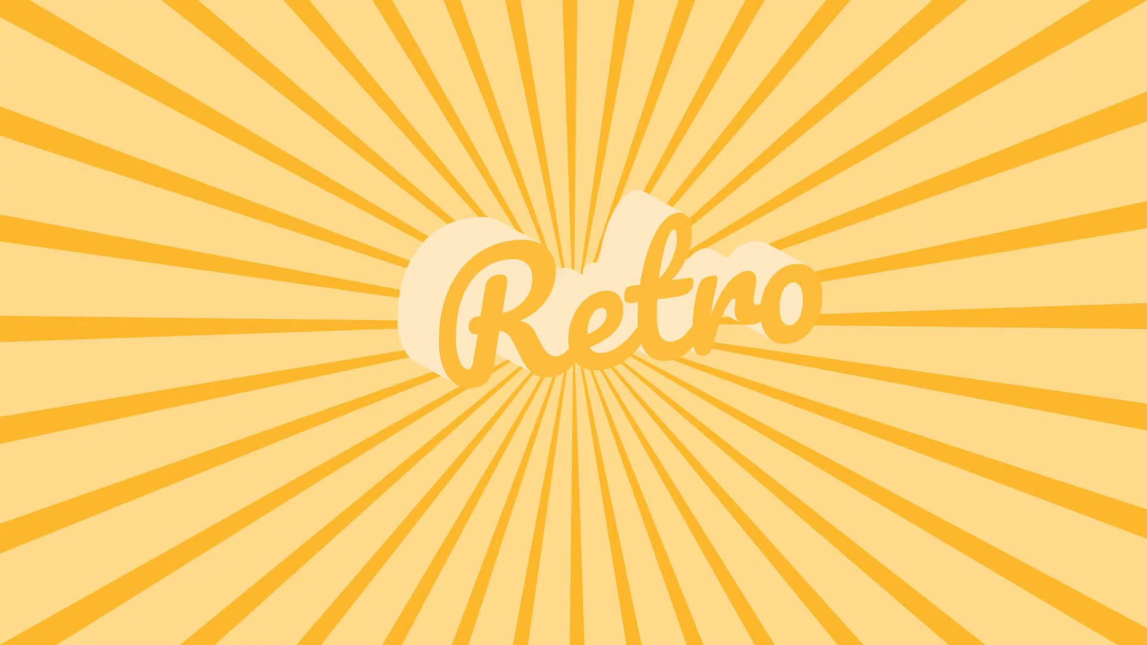